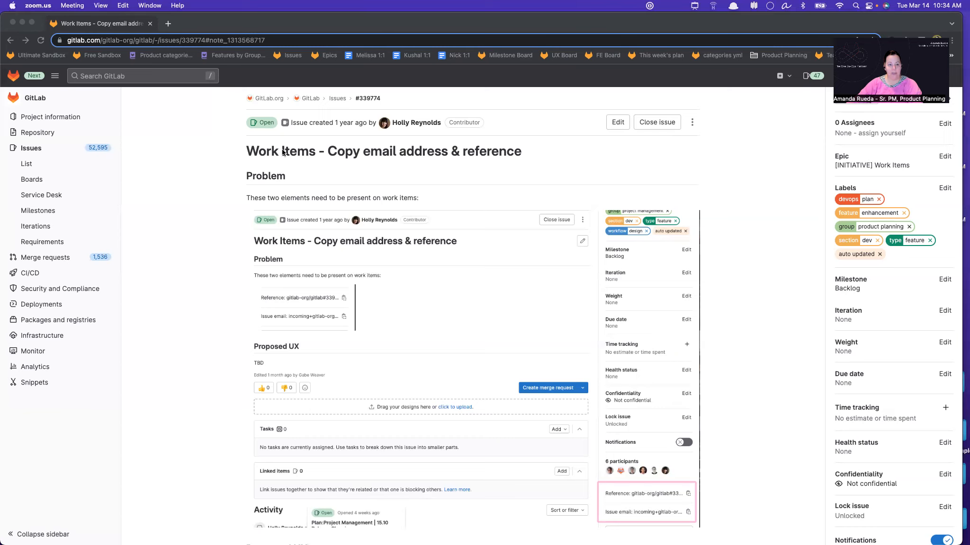
# - Review the issue's problem description, screenshot and comment thread about copying the email address and reference
pyautogui.click(247, 149)
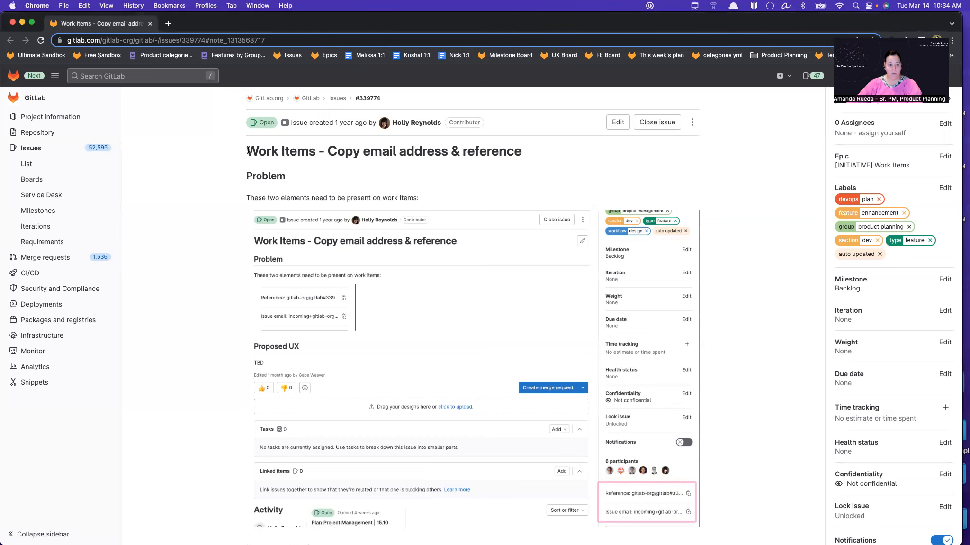
pyautogui.moveTo(247, 150); pyautogui.dragTo(316, 152)
pyautogui.click(329, 163)
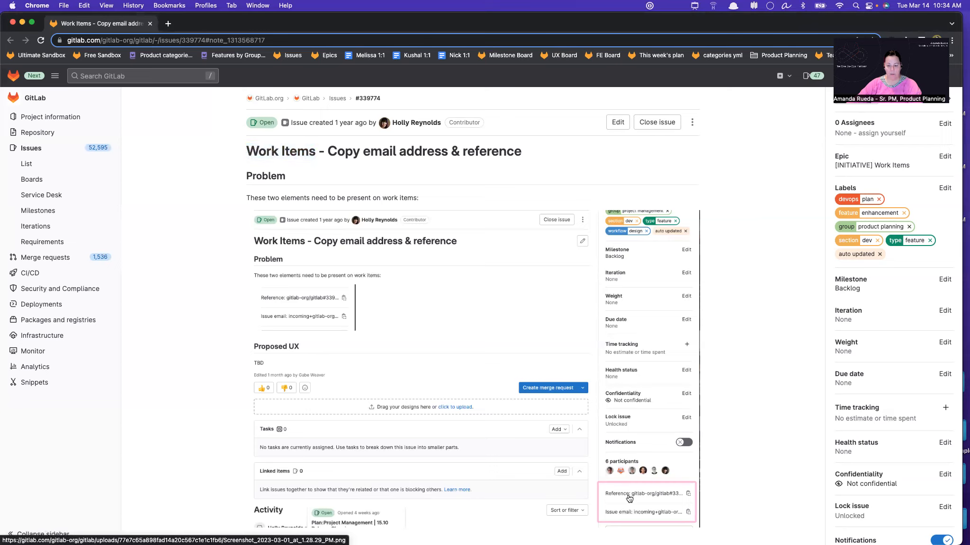
pyautogui.scroll(-3, 632, 515)
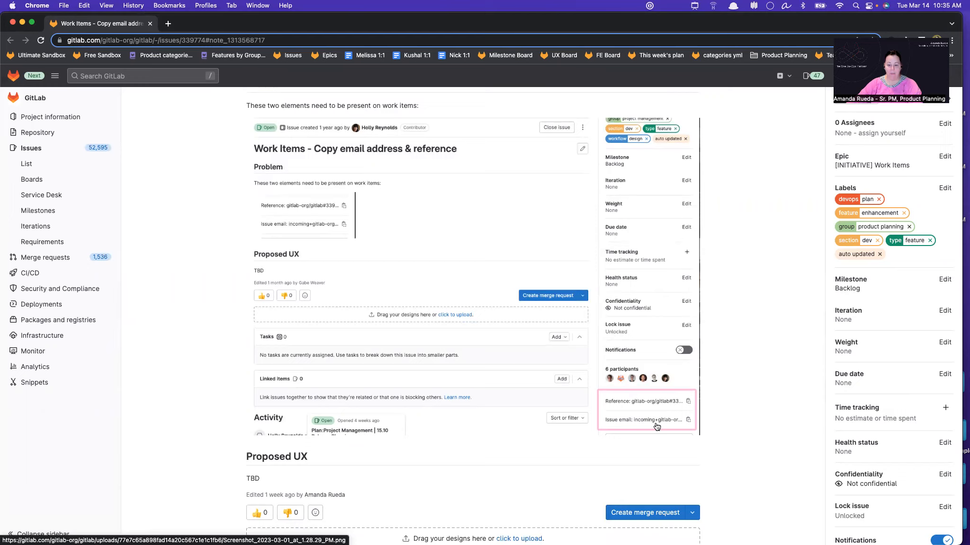
pyautogui.scroll(-10, 656, 426)
pyautogui.scroll(-10, 656, 426)
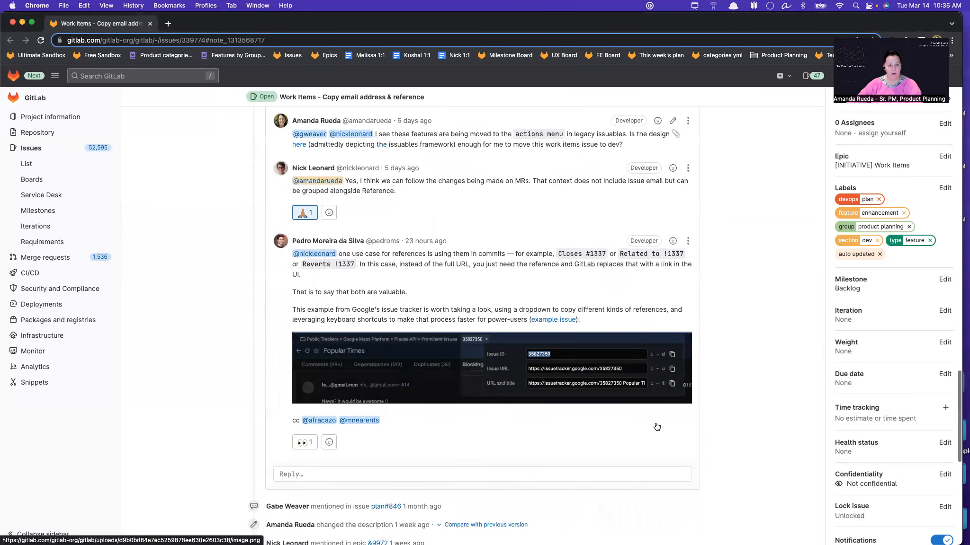
pyautogui.scroll(-5, 656, 427)
pyautogui.scroll(6, 657, 426)
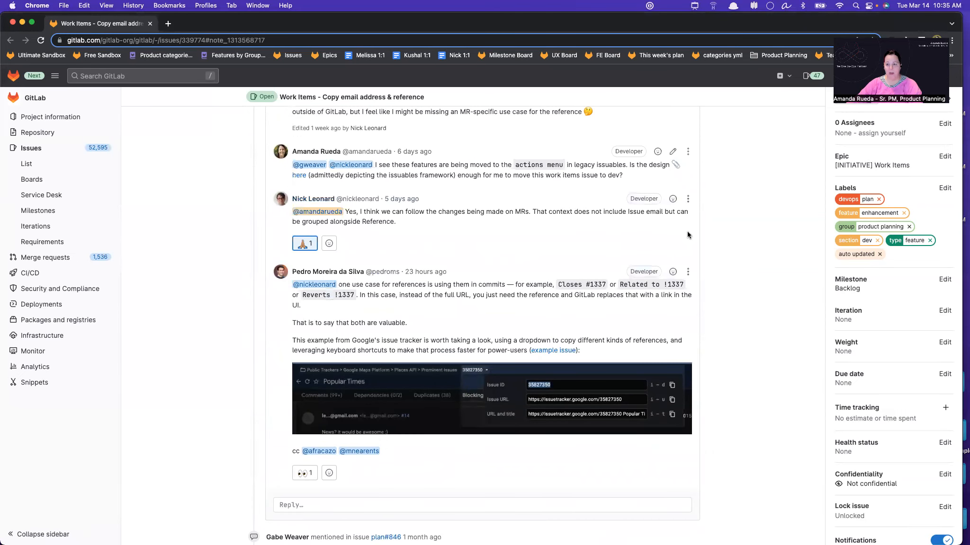
# - Promote the "Work Items - Copy email address & reference" issue to an epic
pyautogui.scroll(20, 687, 233)
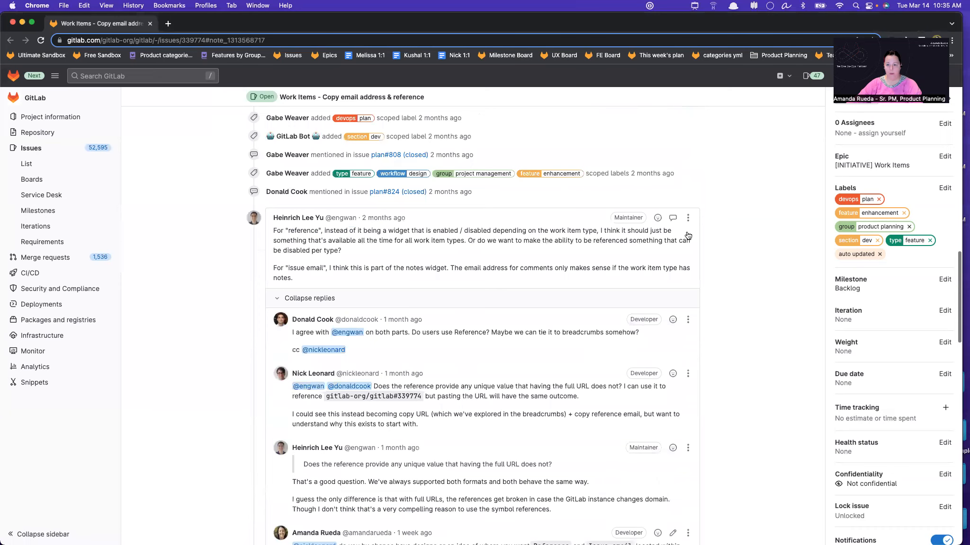
pyautogui.click(692, 124)
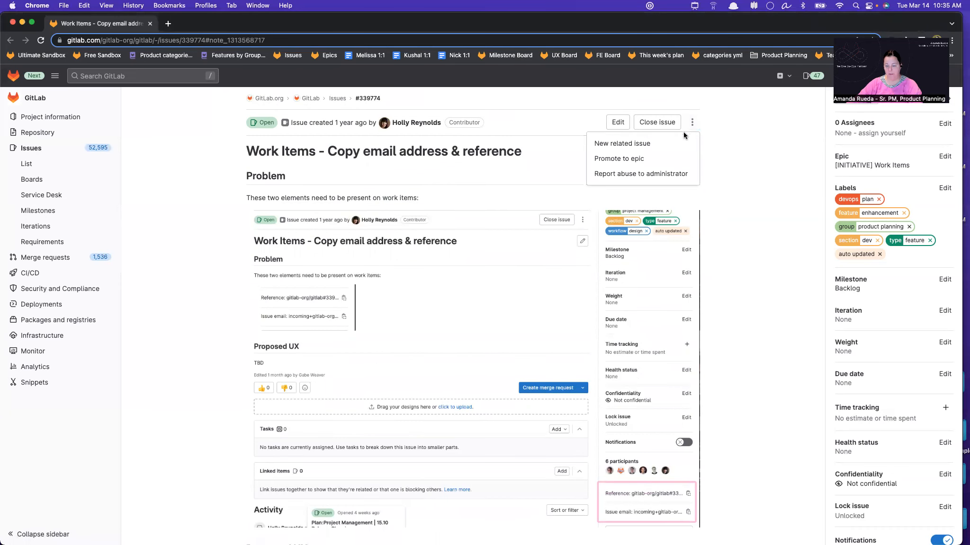
pyautogui.click(671, 160)
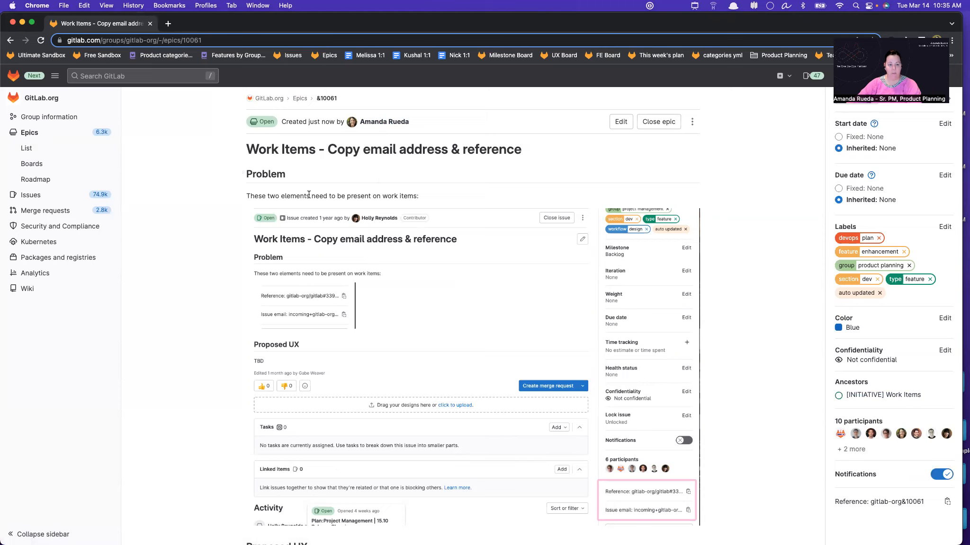
# - Review the new epic's description and the design discussion in its comments
pyautogui.scroll(-3, 518, 291)
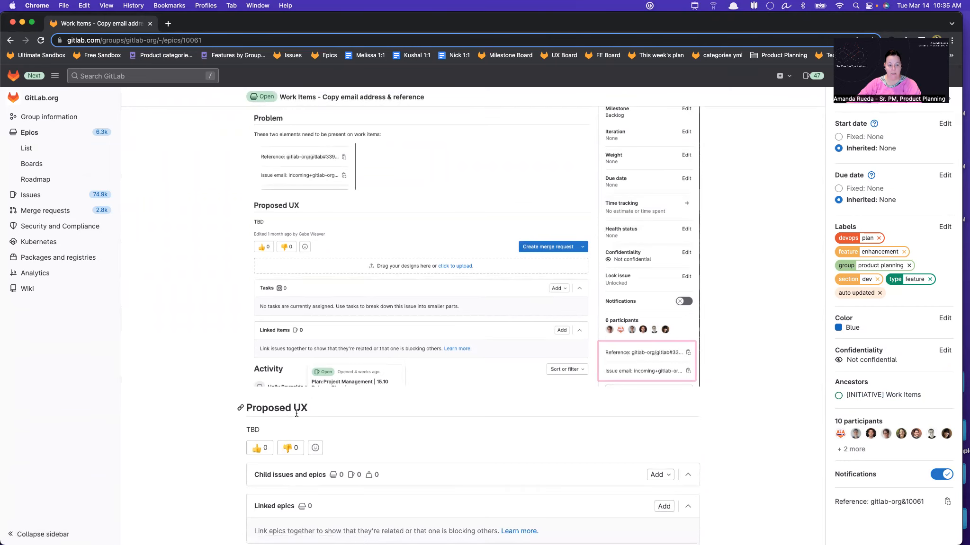
pyautogui.scroll(-15, 296, 413)
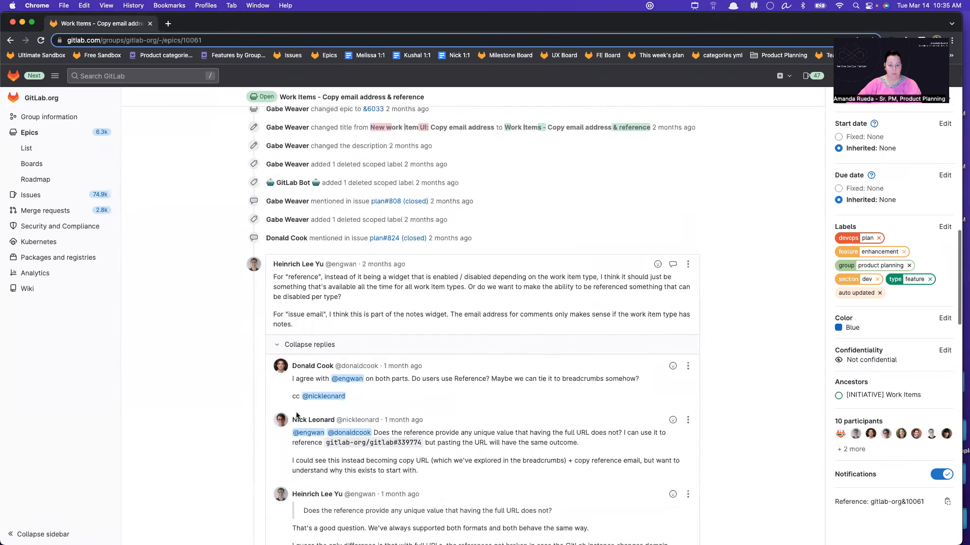
pyautogui.scroll(-8, 297, 413)
pyautogui.scroll(-10, 394, 371)
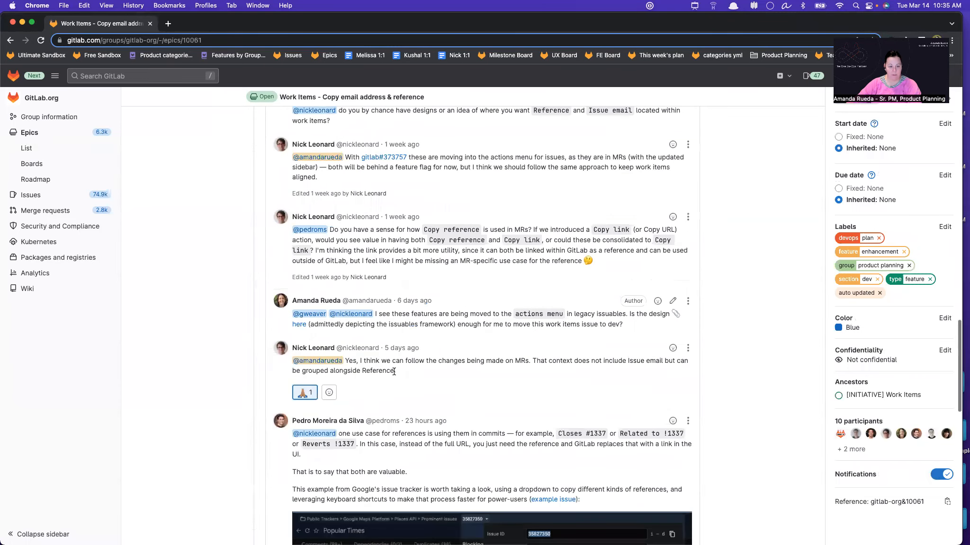
pyautogui.scroll(6, 394, 372)
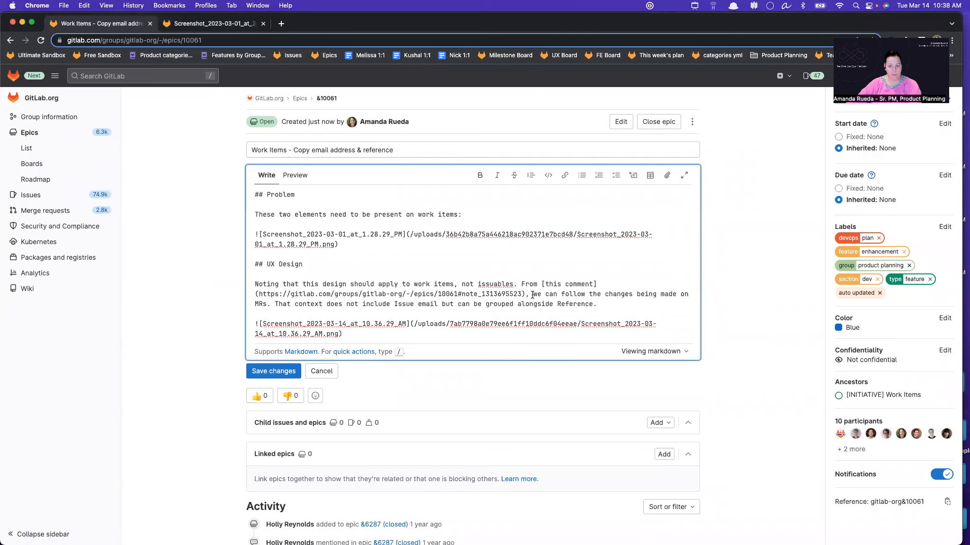
# - Save the epic's edited description and review its UX Design section with the design screenshot
pyautogui.moveTo(281, 305); pyautogui.dragTo(593, 303)
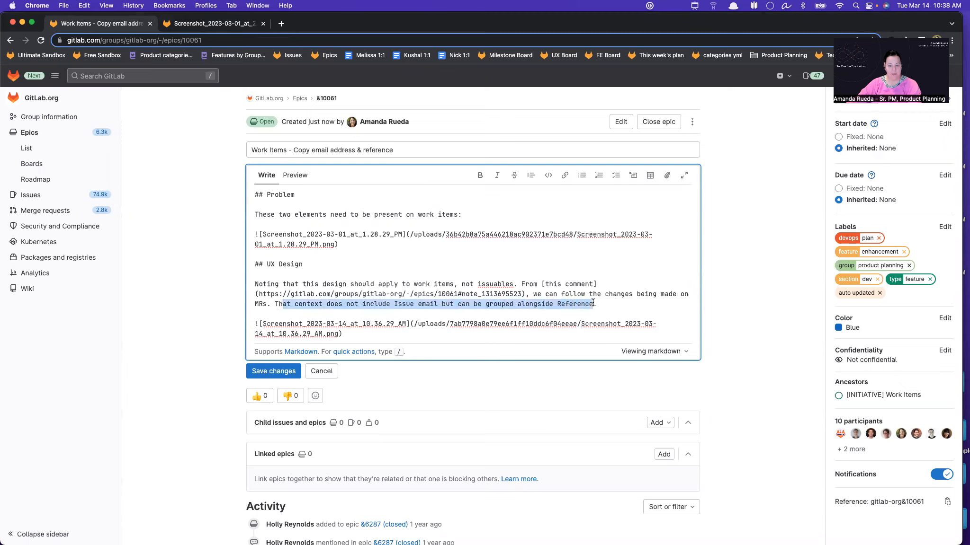
pyautogui.click(284, 373)
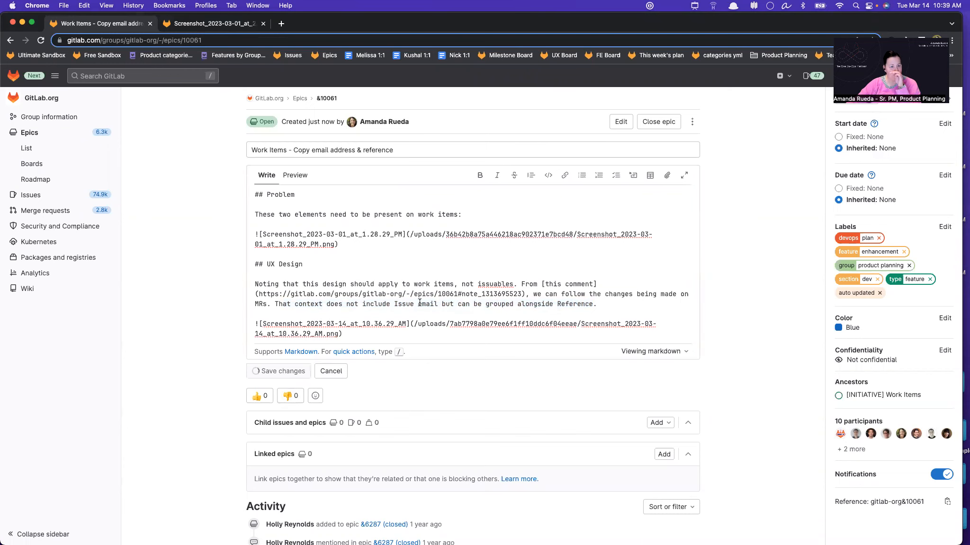
pyautogui.scroll(-3, 421, 305)
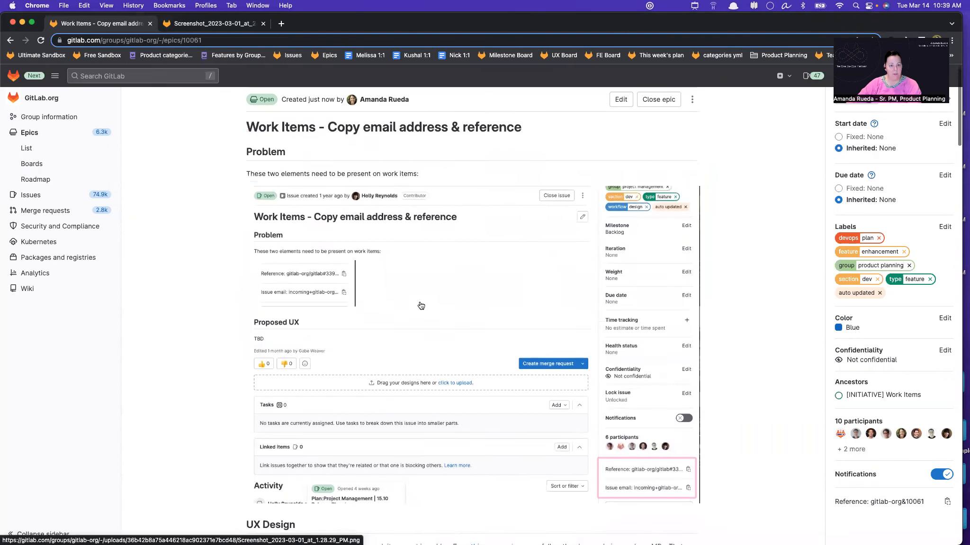
pyautogui.scroll(-8, 421, 305)
pyautogui.scroll(1, 421, 305)
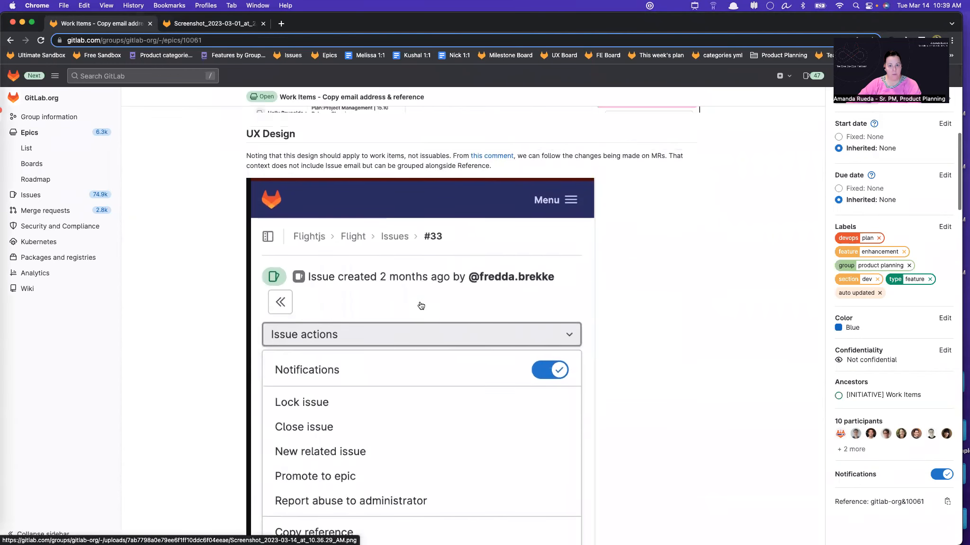
pyautogui.scroll(-1, 421, 305)
pyautogui.scroll(10, 421, 305)
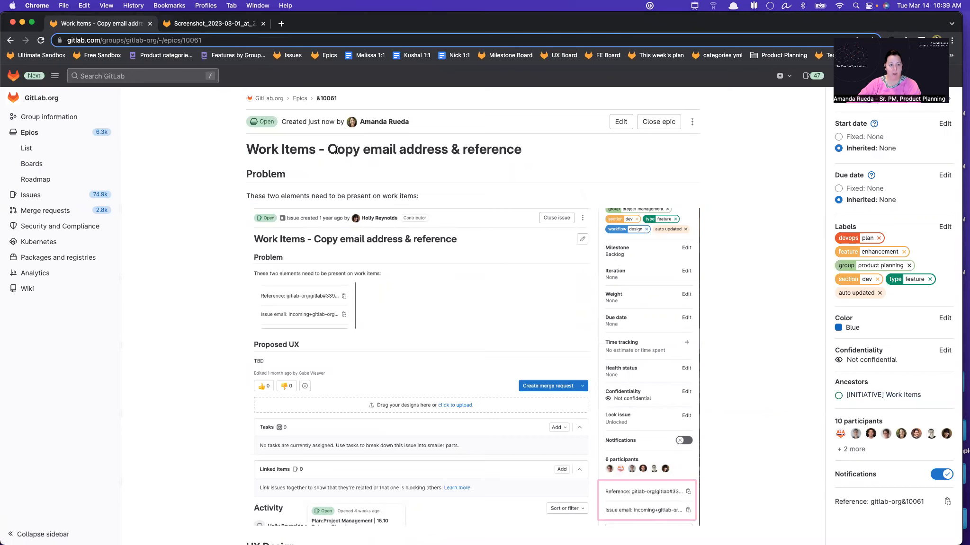
# - Create a child issue of the epic titled "BE: Work Items - Copy email address & reference" in the GitLab.org / GitLab project
pyautogui.scroll(-15, 336, 150)
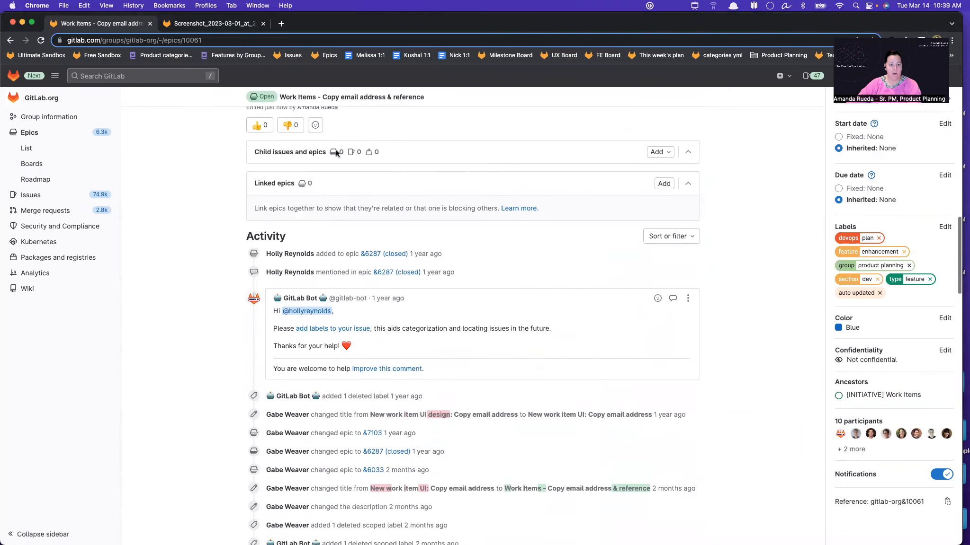
pyautogui.scroll(1, 350, 151)
pyautogui.click(658, 176)
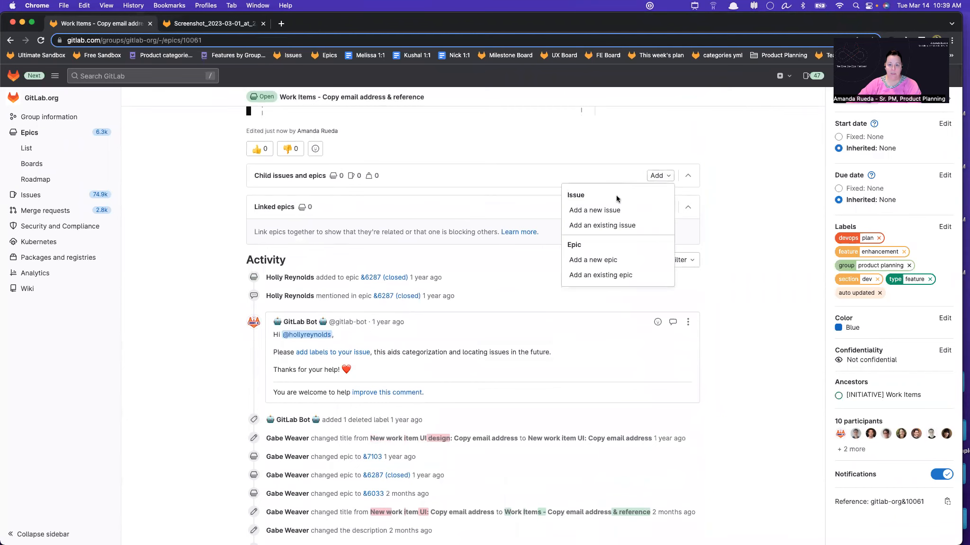
pyautogui.click(592, 210)
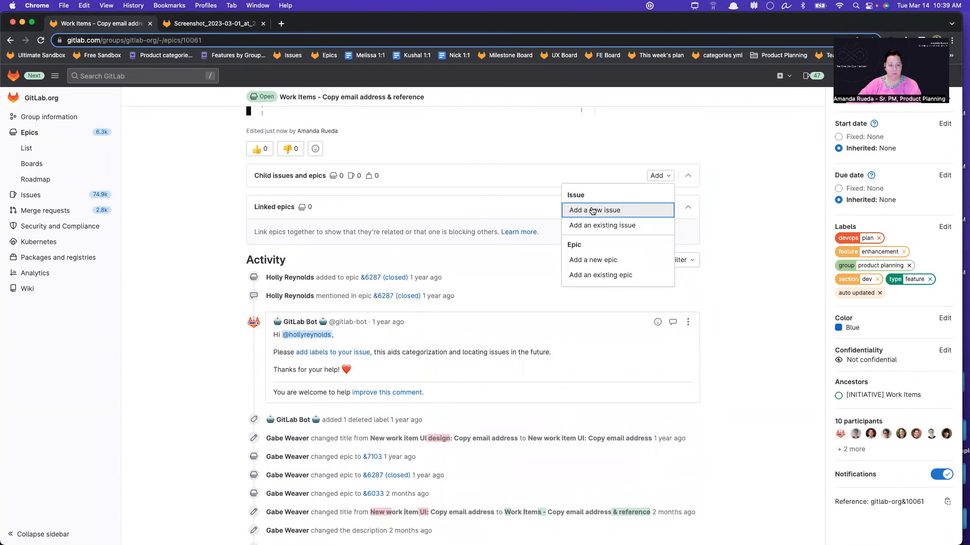
pyautogui.write('BE:')
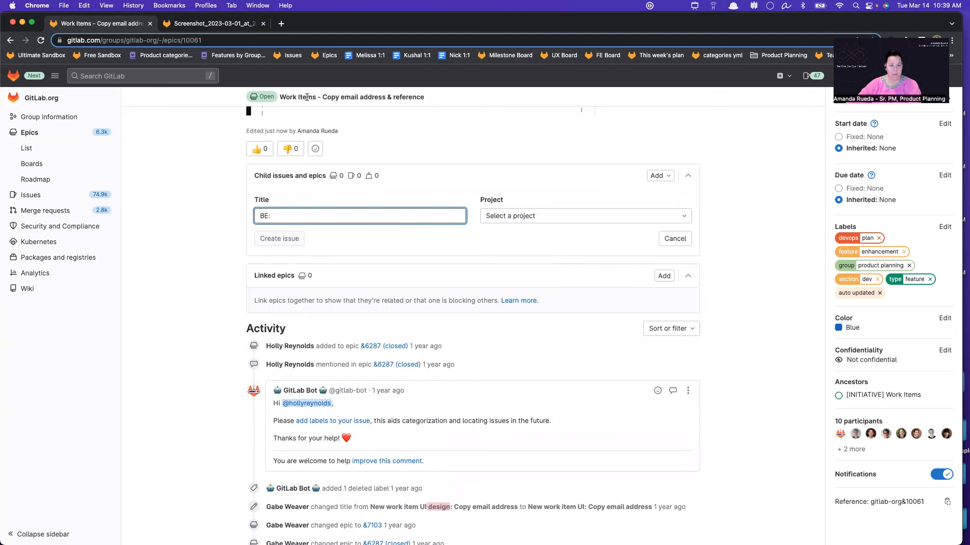
pyautogui.moveTo(280, 97); pyautogui.dragTo(453, 98)
pyautogui.press('super+c')
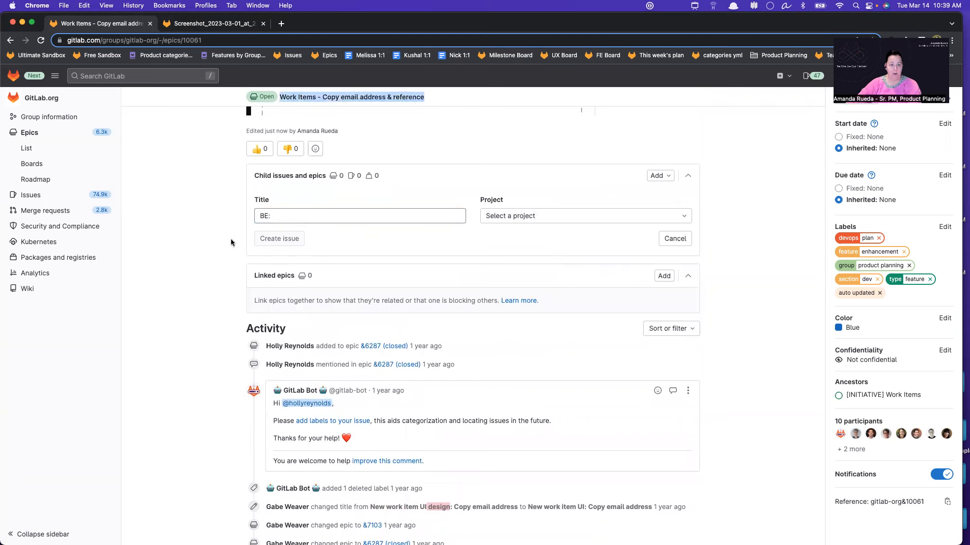
pyautogui.click(298, 215)
pyautogui.press('super+v')
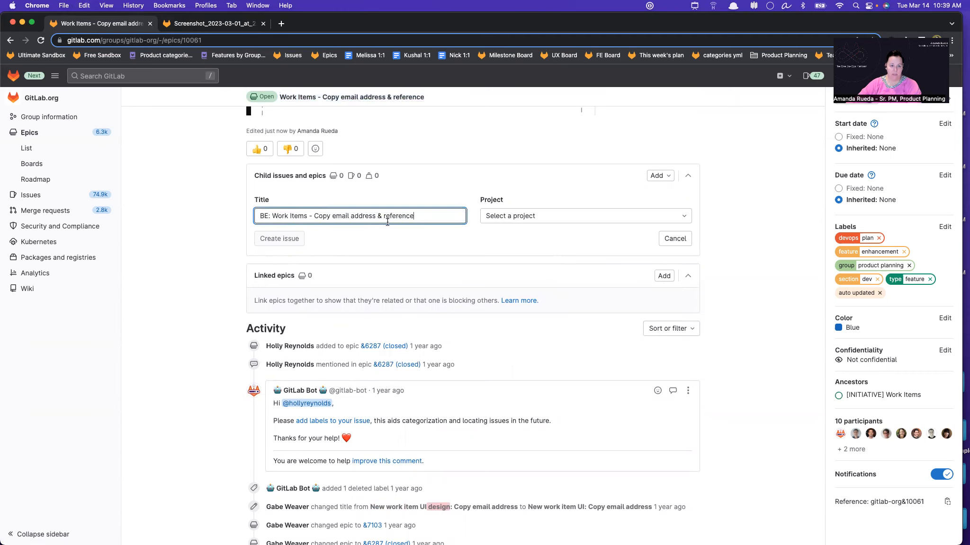
pyautogui.click(538, 218)
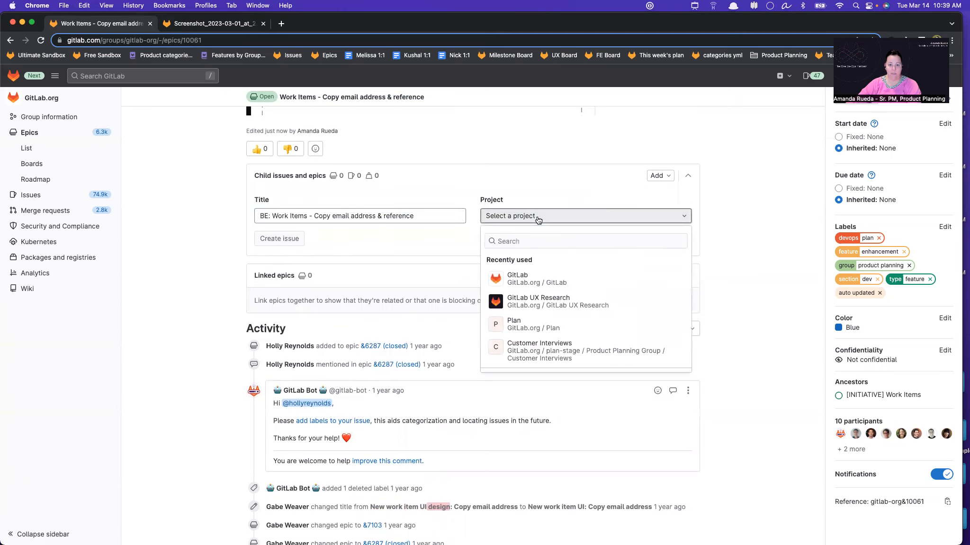
pyautogui.click(521, 280)
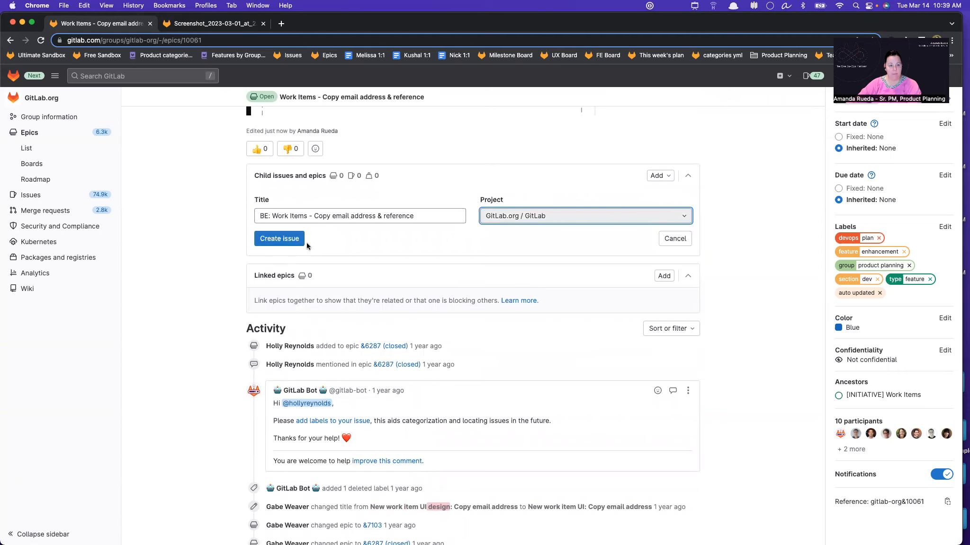
pyautogui.click(285, 241)
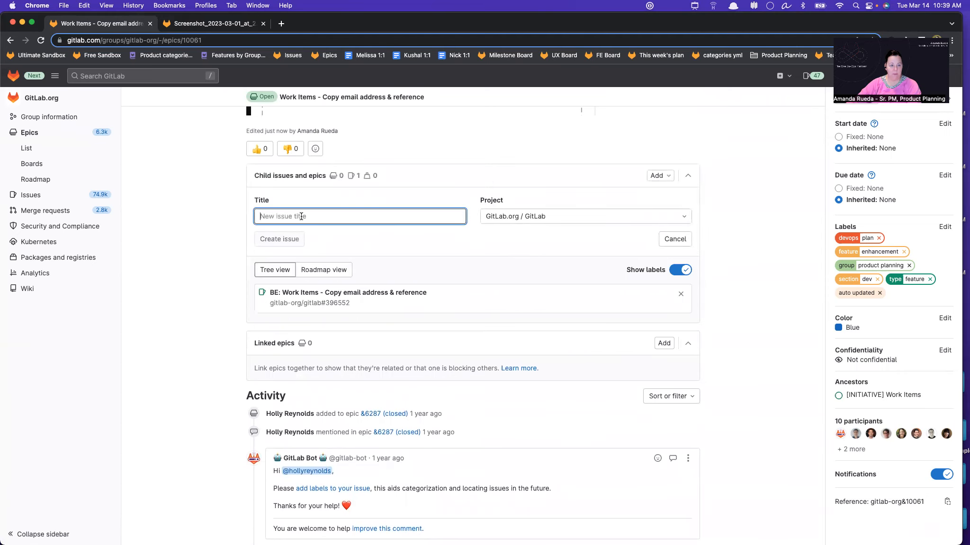
# - Create a second child issue in the same project titled "FE: Work Items - Copy email address & reference"
pyautogui.write('FE:')
pyautogui.press('super+v')
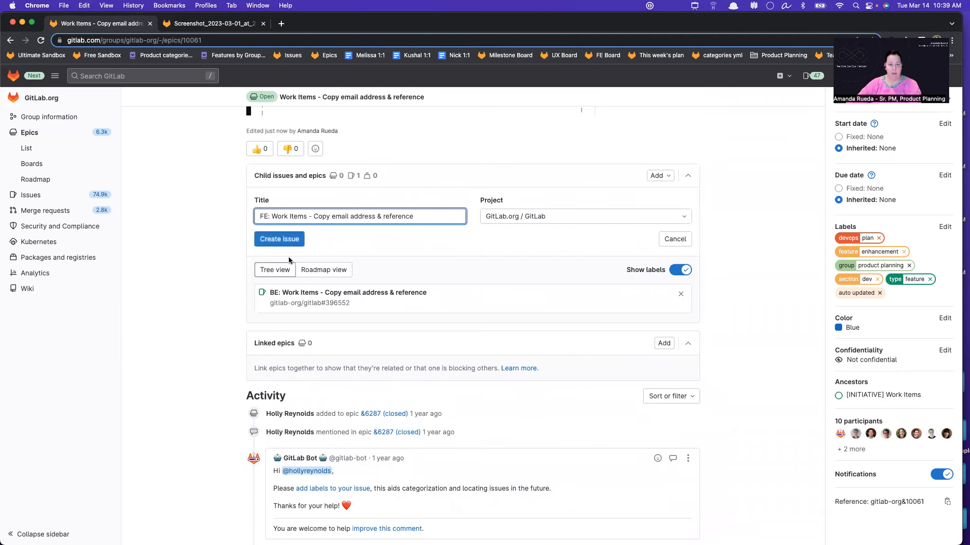
pyautogui.click(284, 241)
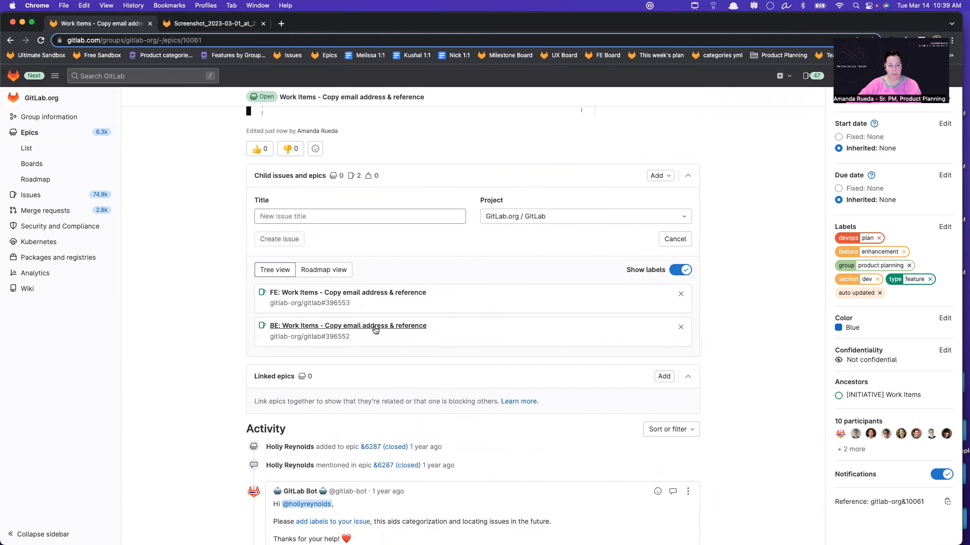
# - Open the FE and BE child issues in separate new browser tabs
pyautogui.rightClick(365, 292)
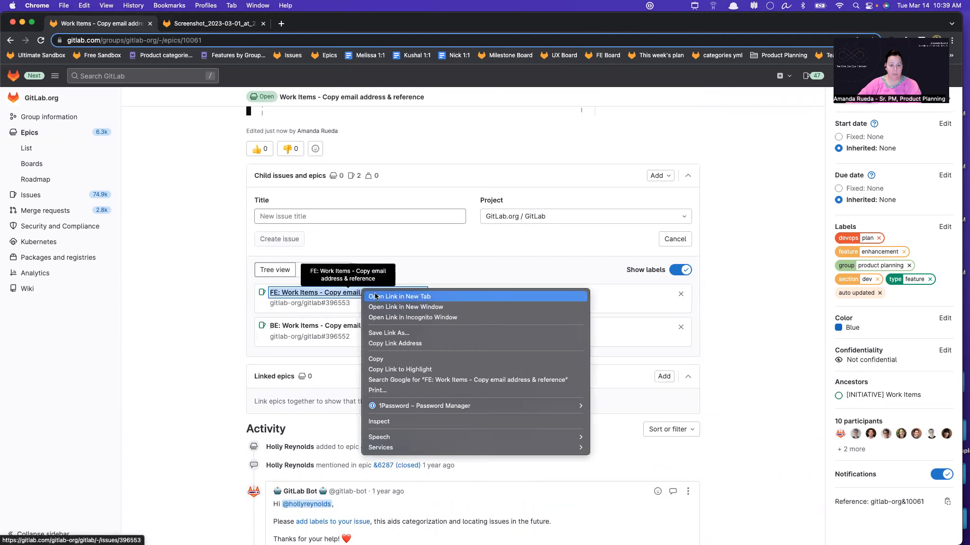
pyautogui.click(374, 294)
pyautogui.rightClick(347, 327)
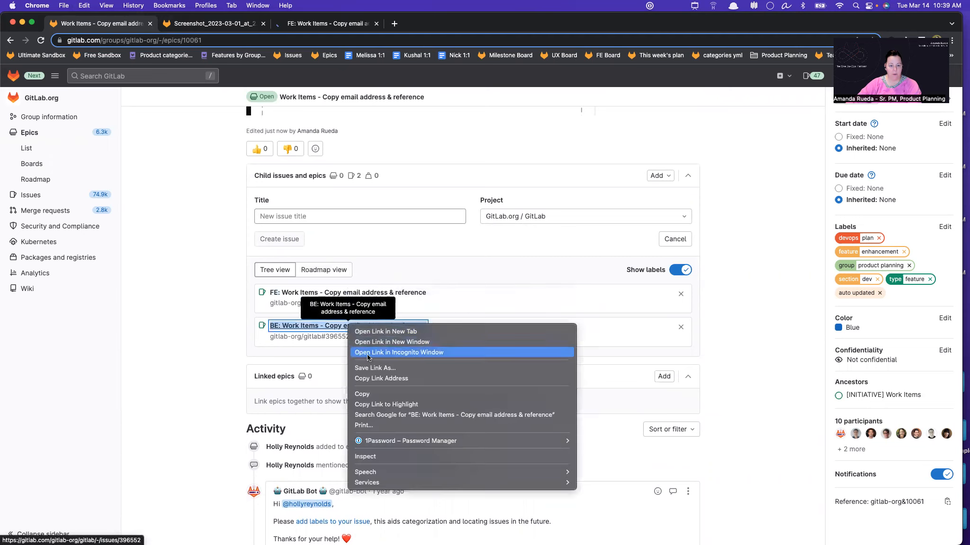
pyautogui.click(374, 331)
# - Link the BE issue to the FE issue as a linked item, with the FE issue marked as "is blocked by"
pyautogui.click(421, 21)
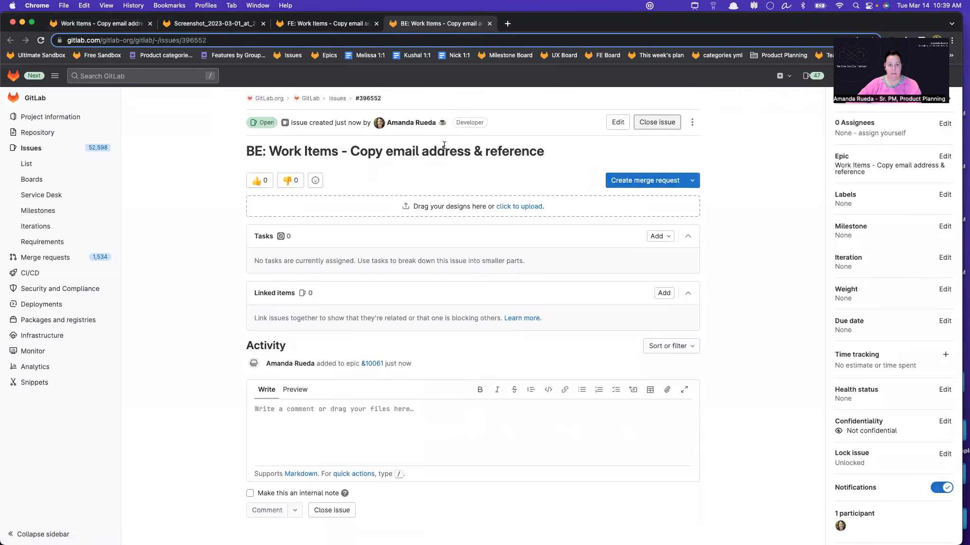
pyautogui.click(234, 40)
pyautogui.press('super+c')
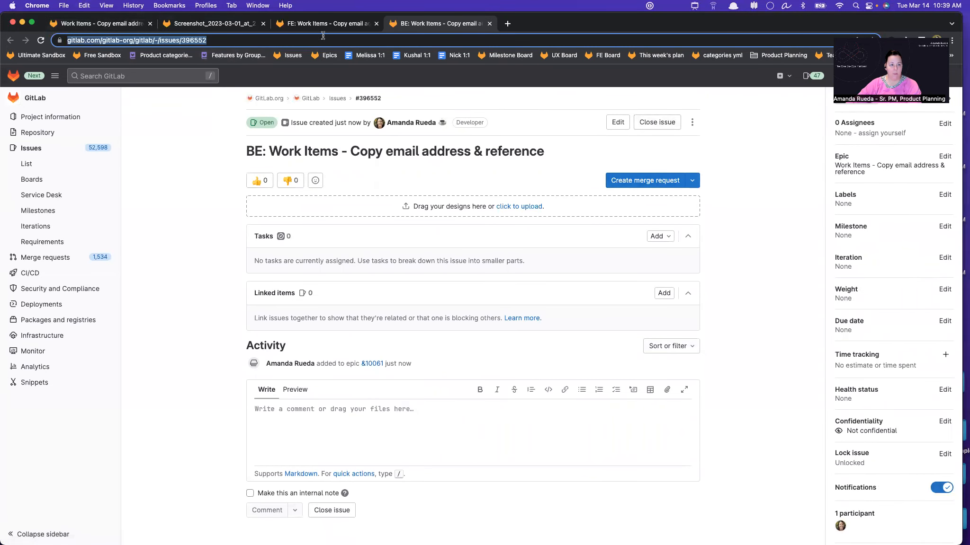
pyautogui.click(344, 23)
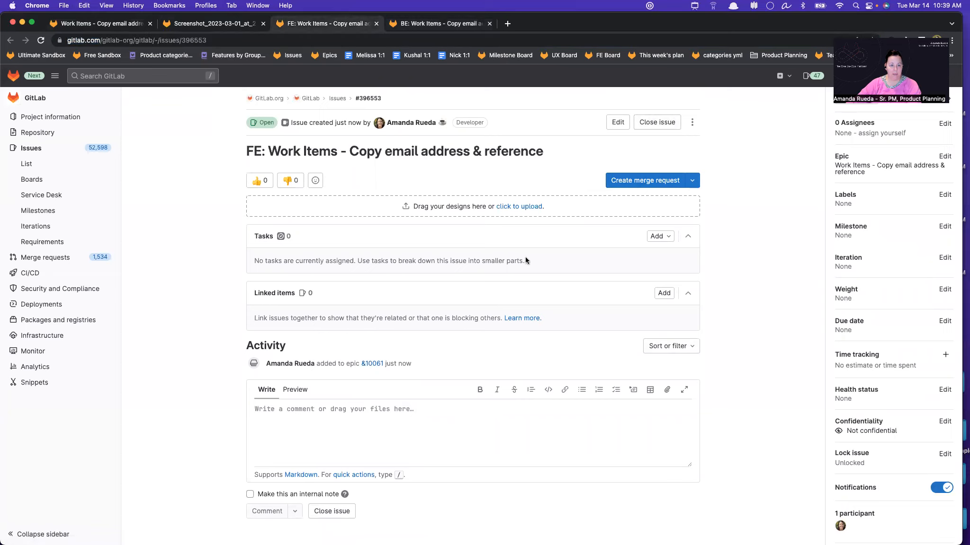
pyautogui.click(664, 293)
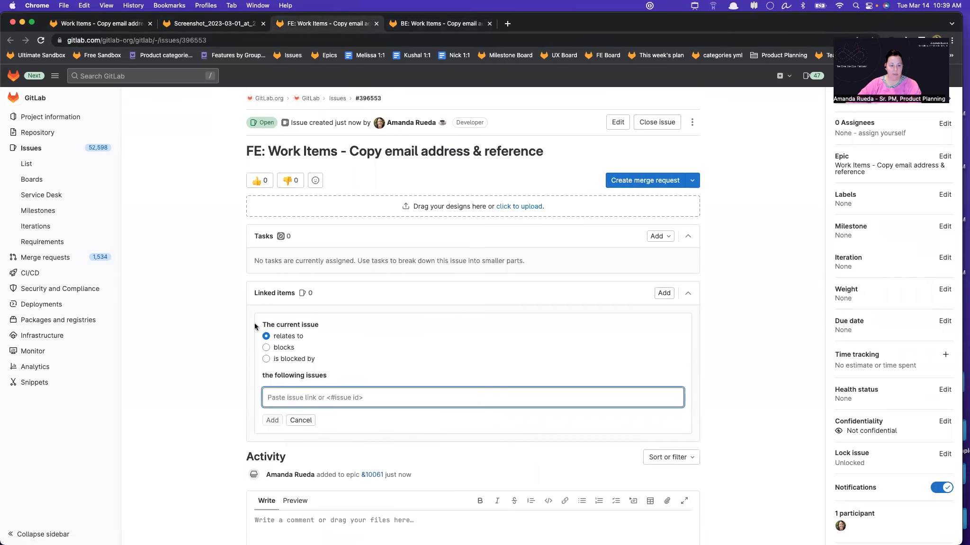
pyautogui.click(266, 359)
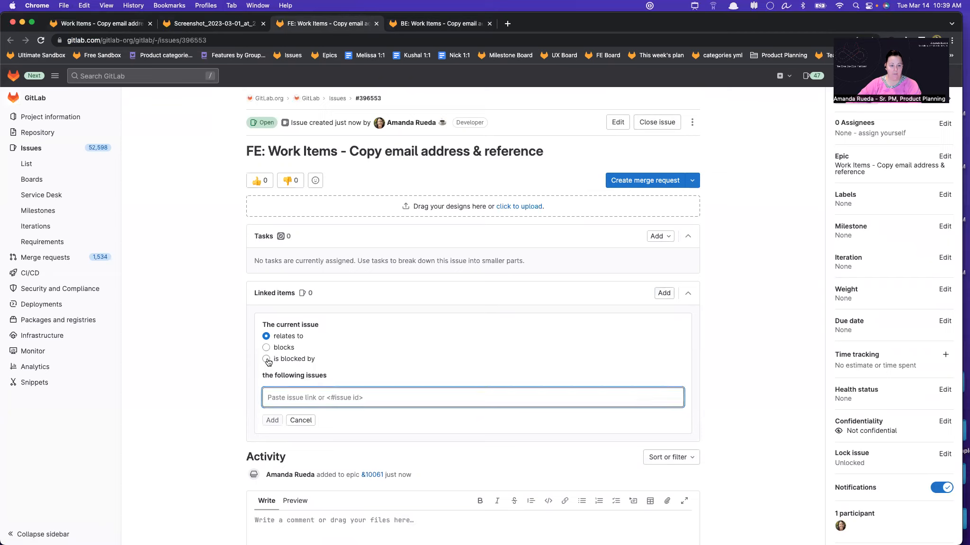
pyautogui.click(289, 397)
pyautogui.press('super+v')
pyautogui.click(273, 420)
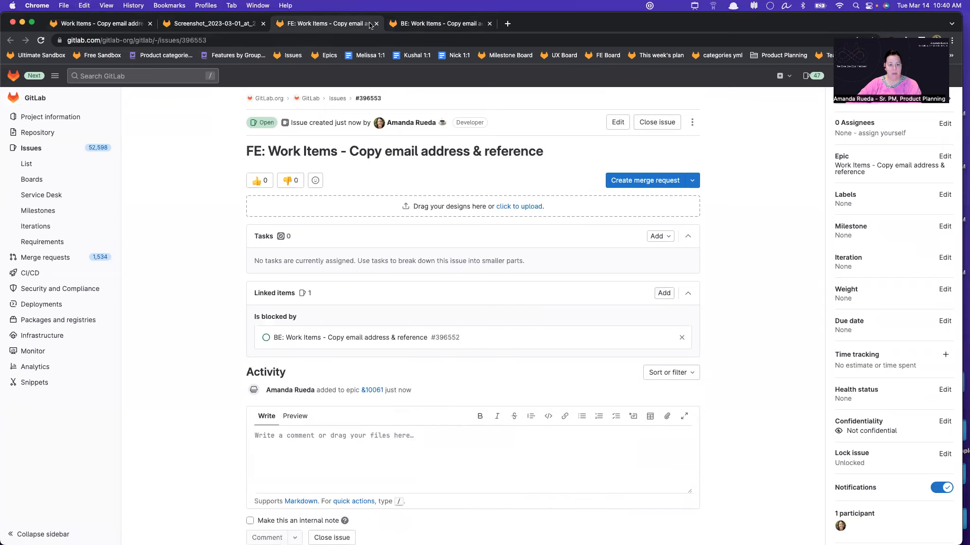
# - Start the BE issue's description with a "## Summary" heading and "This is the backend issue for" followed by the parent epic's URL
pyautogui.click(427, 28)
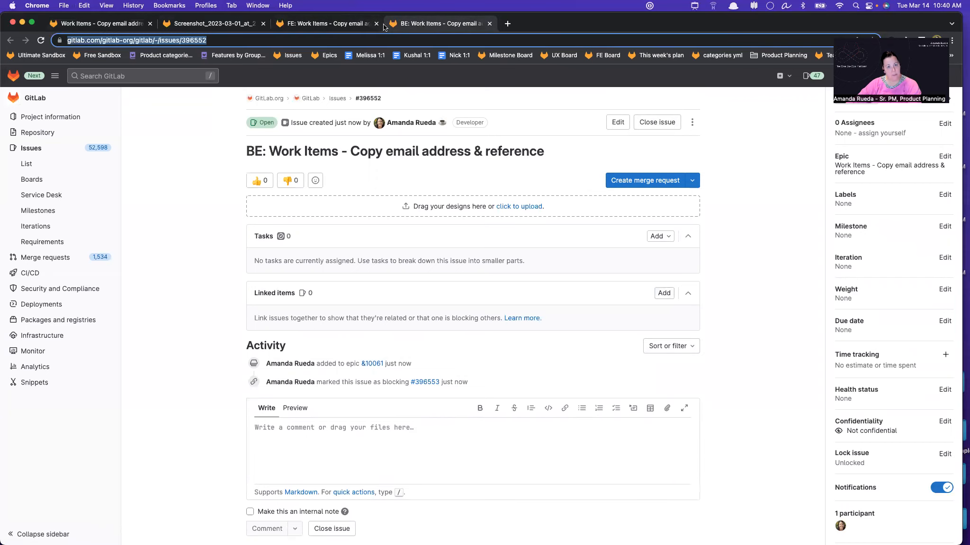
pyautogui.click(615, 125)
pyautogui.write('## Summary')
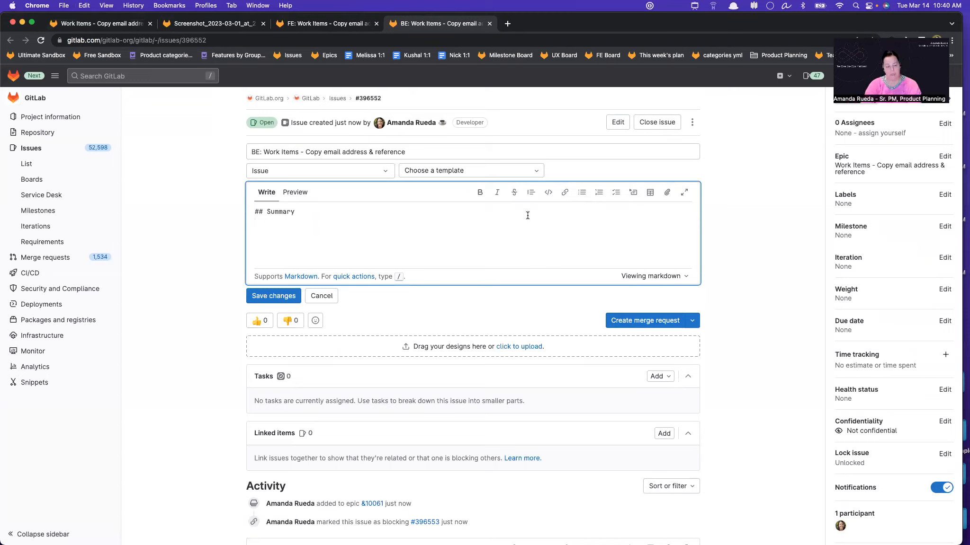
pyautogui.write('This is the backend issue fro ')
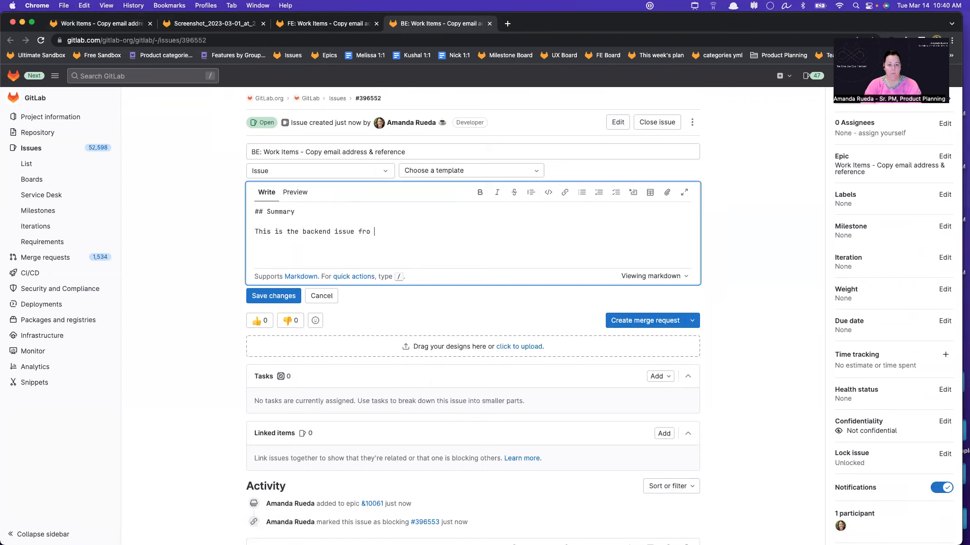
pyautogui.press('BackSpace')
pyautogui.press('BackSpace')
pyautogui.press('BackSpace')
pyautogui.write('or')
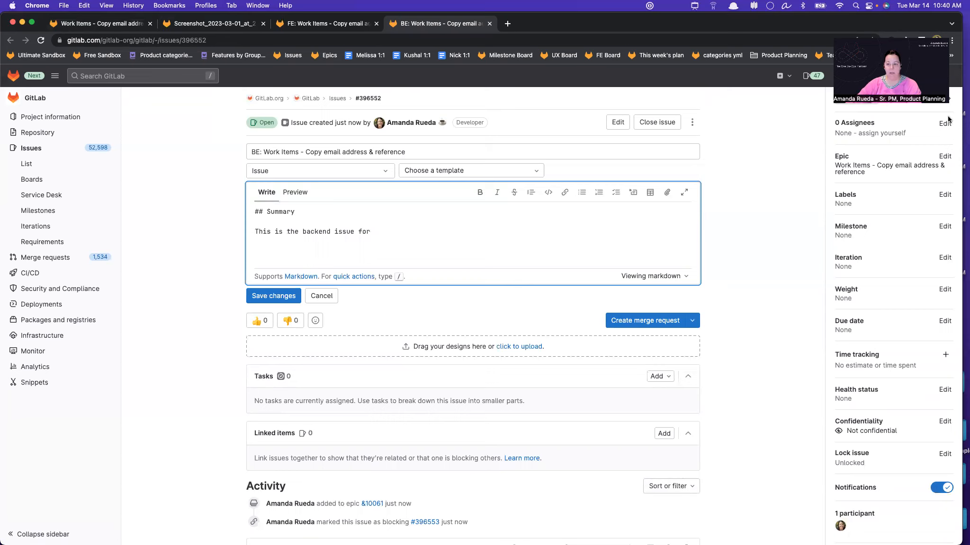
pyautogui.rightClick(848, 175)
pyautogui.click(776, 220)
pyautogui.click(425, 232)
pyautogui.press('super+v')
pyautogui.write('.')
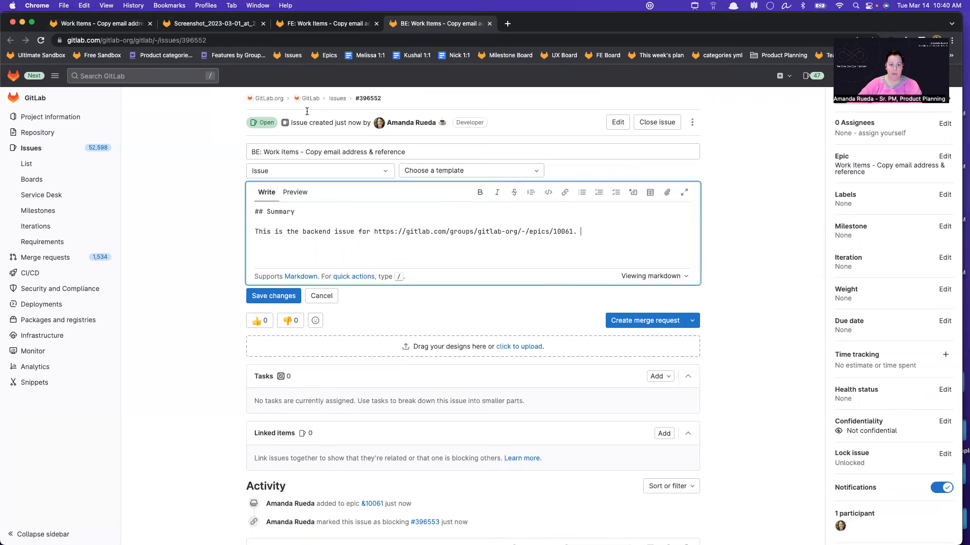
# - Add "Please see designs [here]." to the BE description, linking "here" to the epic's UX Design section
pyautogui.click(102, 27)
pyautogui.scroll(15, 268, 175)
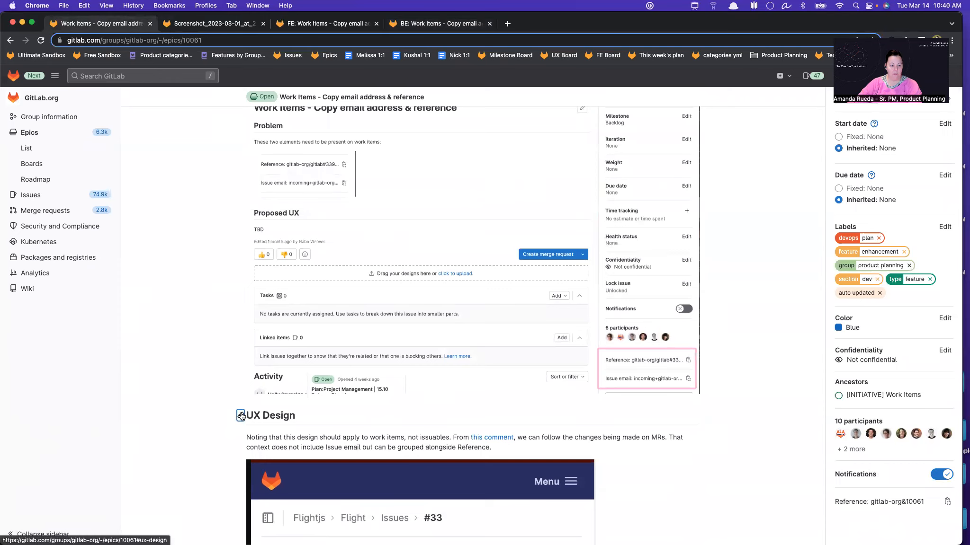
pyautogui.click(234, 415)
pyautogui.click(245, 39)
pyautogui.press('super+c')
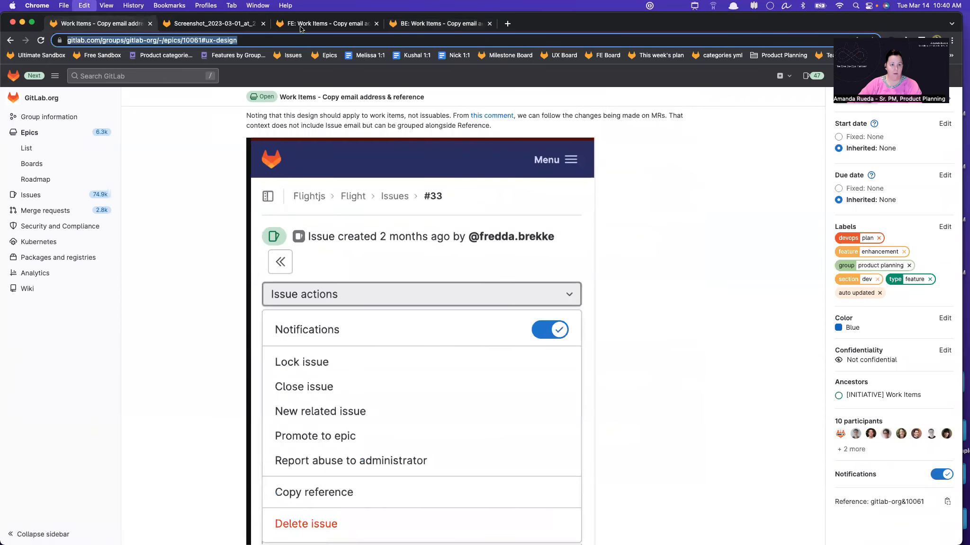
pyautogui.click(441, 23)
pyautogui.write('ease see designs')
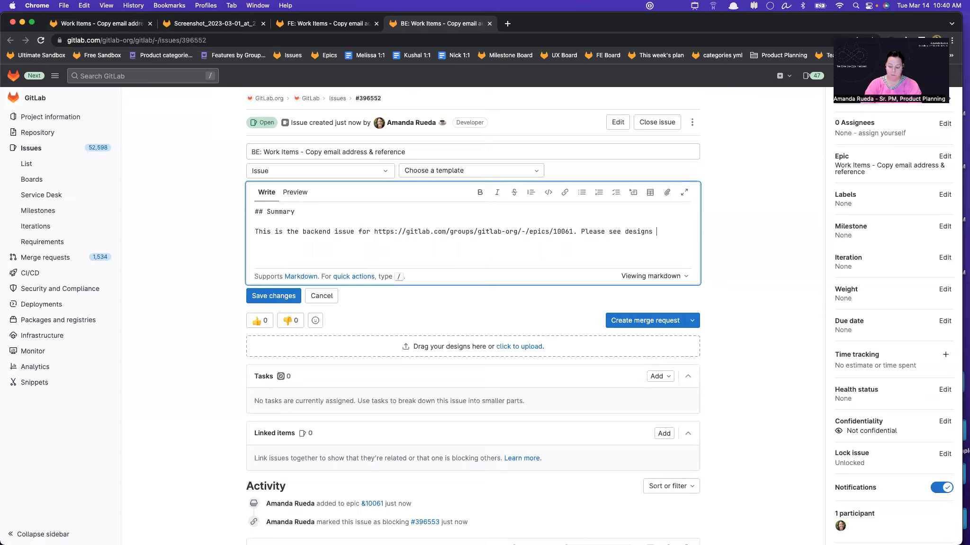
pyautogui.write('(')
pyautogui.press('super+v')
pyautogui.write(')')
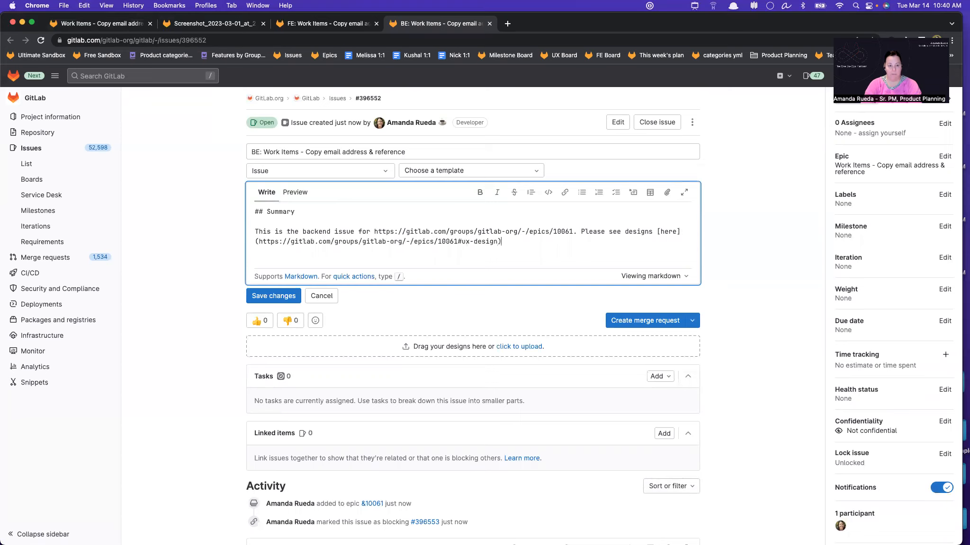
pyautogui.write('.')
# - Append a /label quick action with "group::product planning", "devops::plan", "section::dev", "type::feature" and "backend" to the BE description
pyautogui.press('Return')
pyautogui.press('Return')
pyautogui.write('xB')
pyautogui.press('BackSpace')
pyautogui.press('BackSpace')
pyautogui.press('super+v')
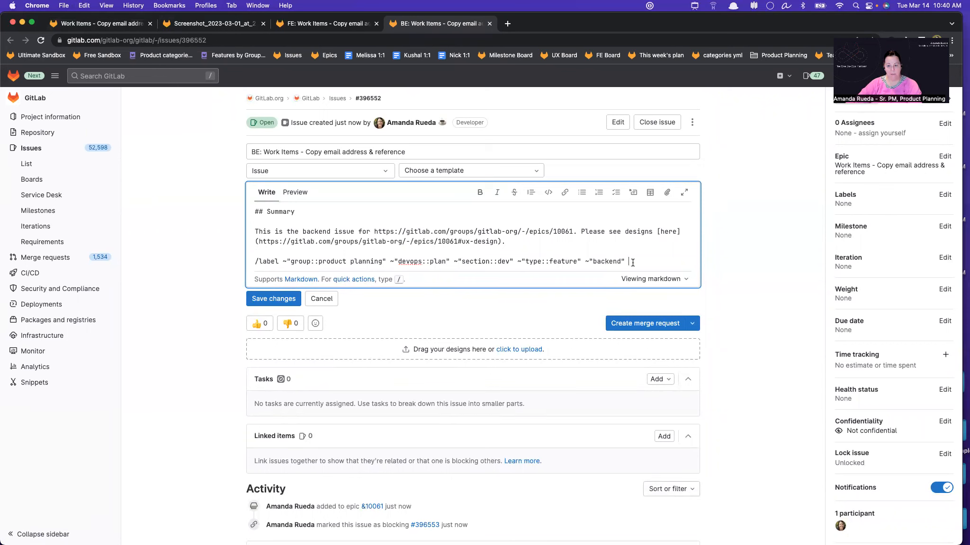
pyautogui.press('Return')
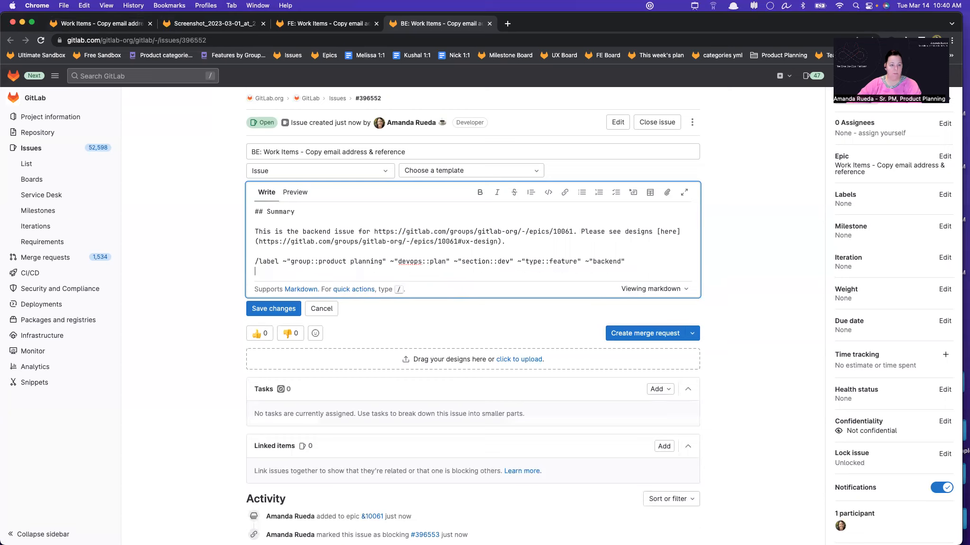
# - Add a /milestone quick action for 16.0 below the label line
pyautogui.write('/m')
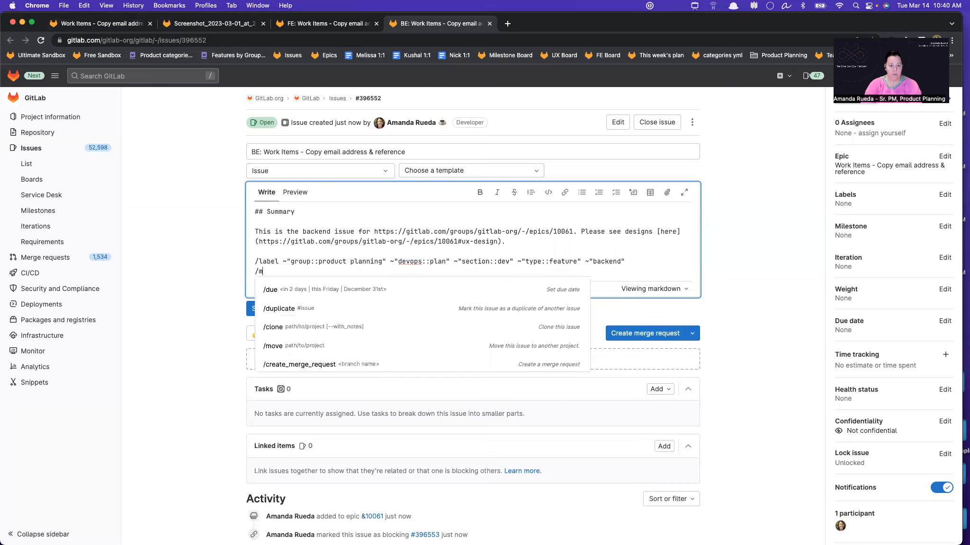
pyautogui.write('il')
pyautogui.press('Return')
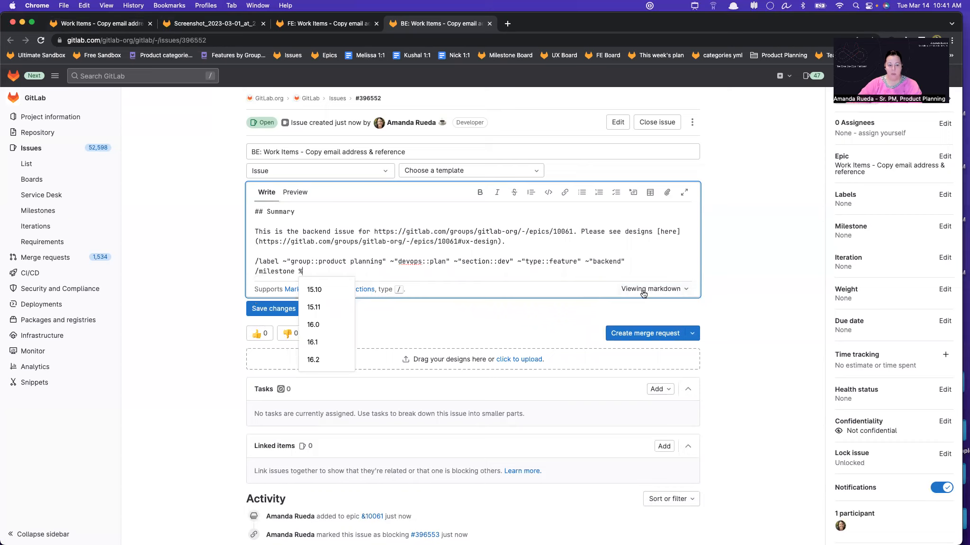
pyautogui.click(328, 325)
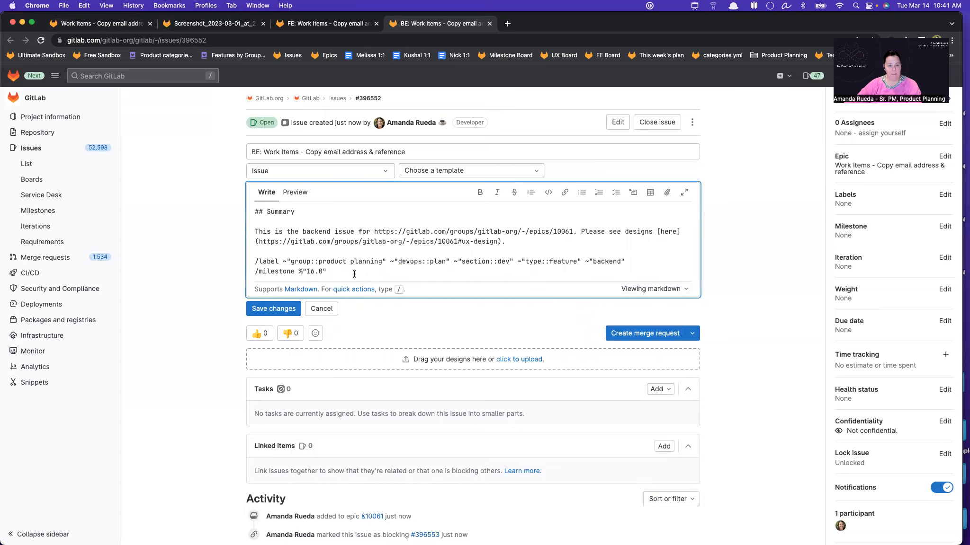
# - Copy the whole BE description, save the issue and reload its page
pyautogui.rightClick(335, 267)
pyautogui.click(264, 238)
pyautogui.rightClick(335, 268)
pyautogui.press('Escape')
pyautogui.press('super+a')
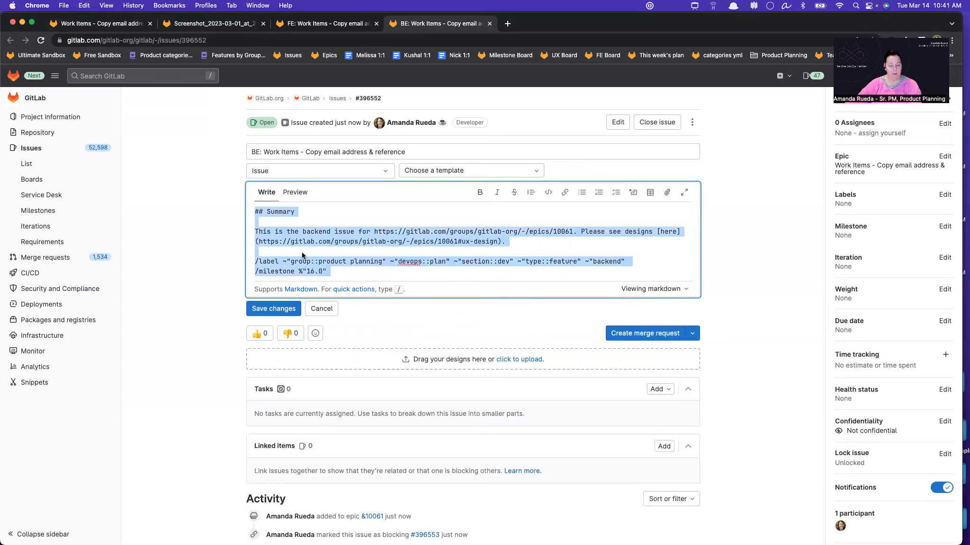
pyautogui.click(283, 309)
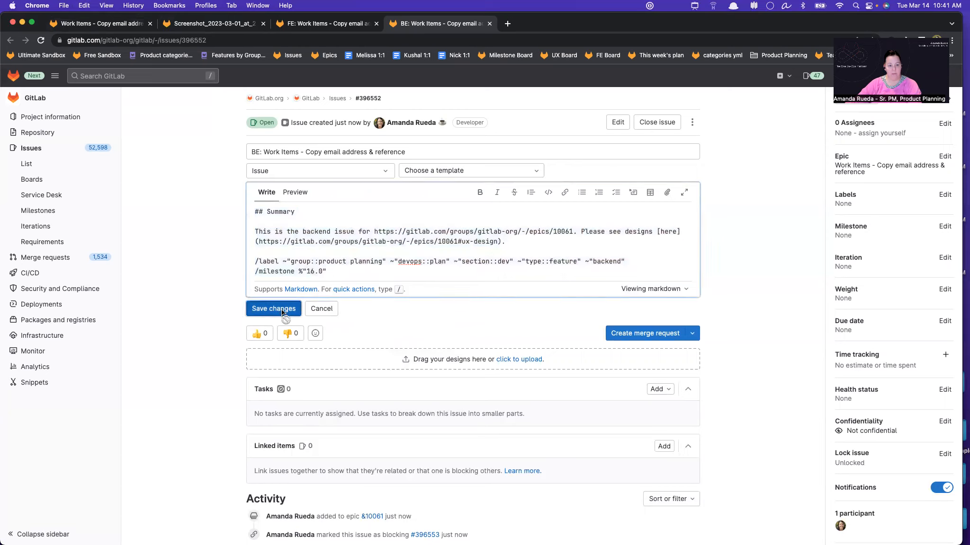
pyautogui.click(46, 39)
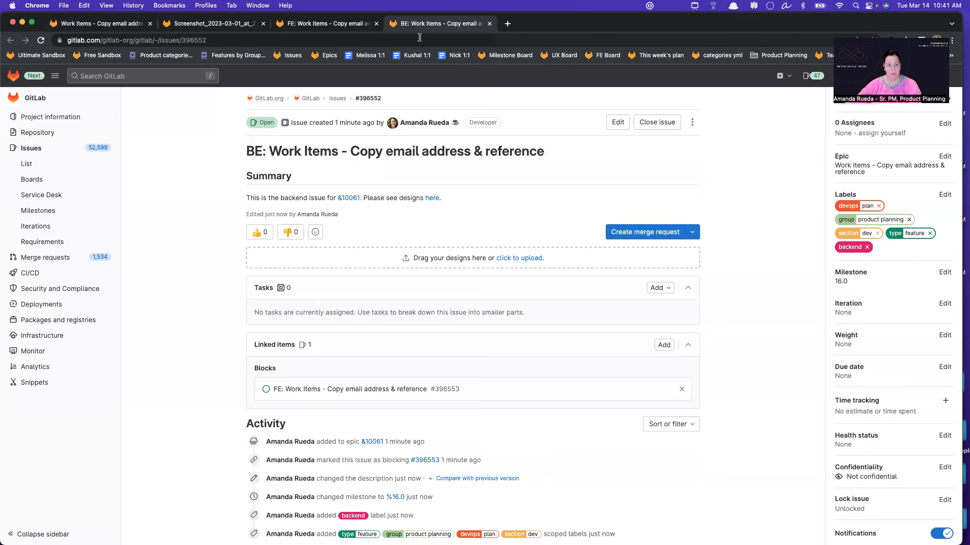
# - Fill the FE issue with the copied description, changing both "backend" mentions to "frontend" and the milestone to 16.1, save and reload
pyautogui.hotkey('ctrl', 'shift', 'Tab')
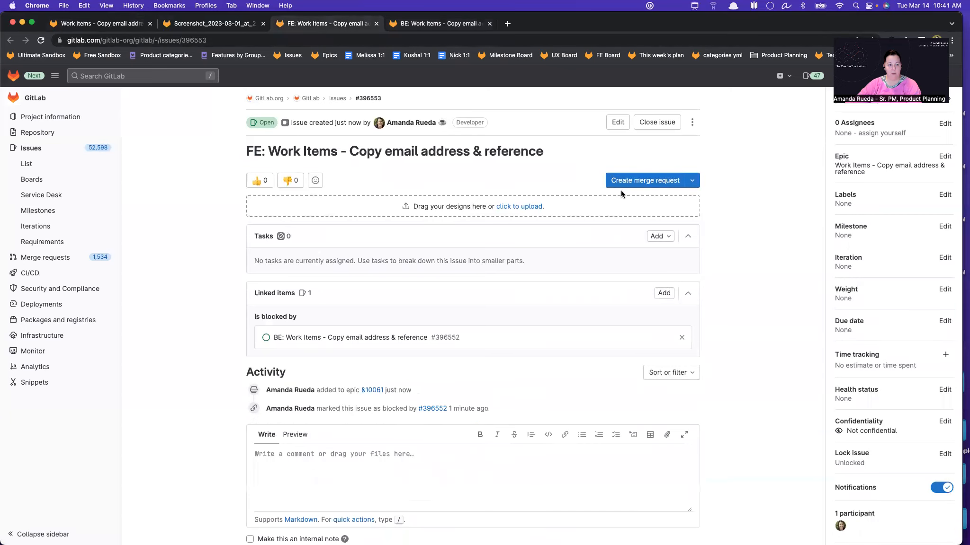
pyautogui.click(618, 122)
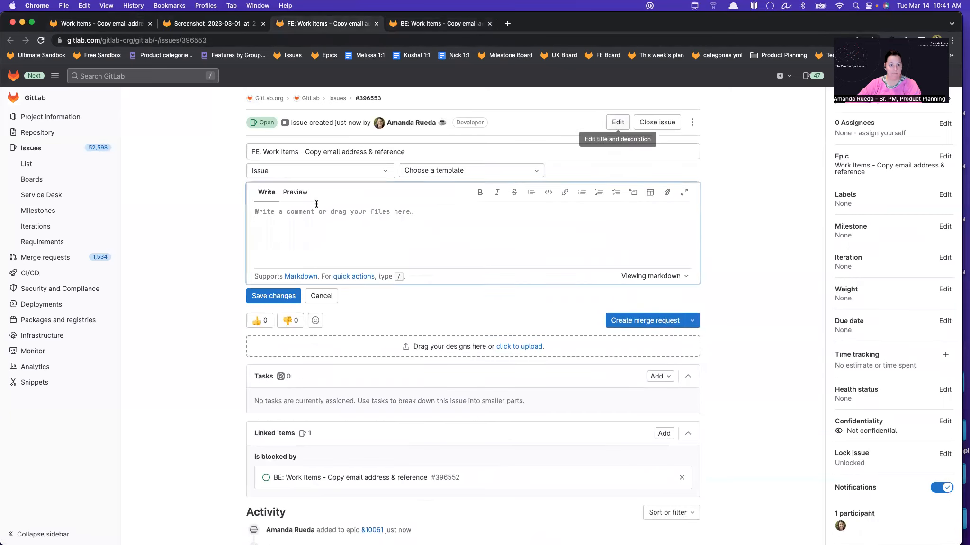
pyautogui.doubleClick(317, 231)
pyautogui.write('frontend')
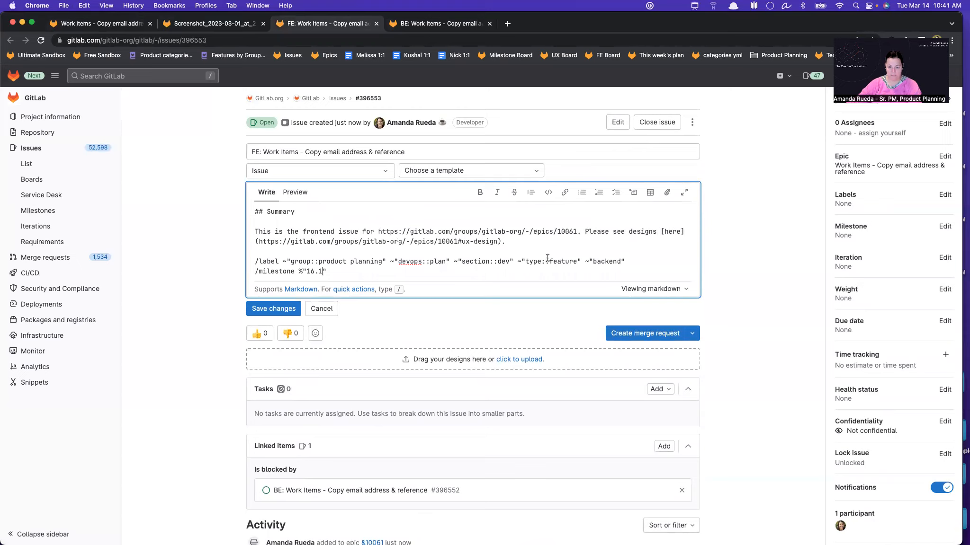
pyautogui.doubleClick(601, 261)
pyautogui.write('frontend')
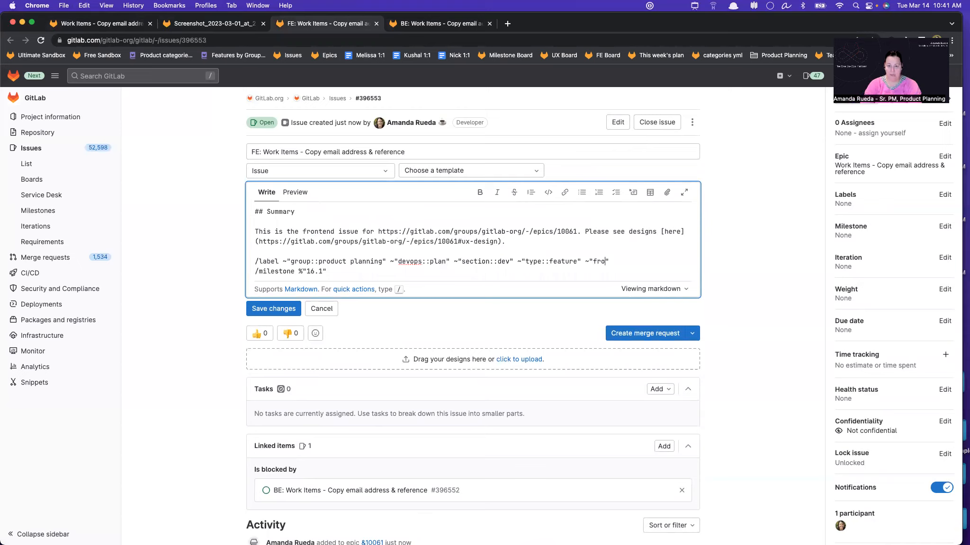
pyautogui.click(253, 309)
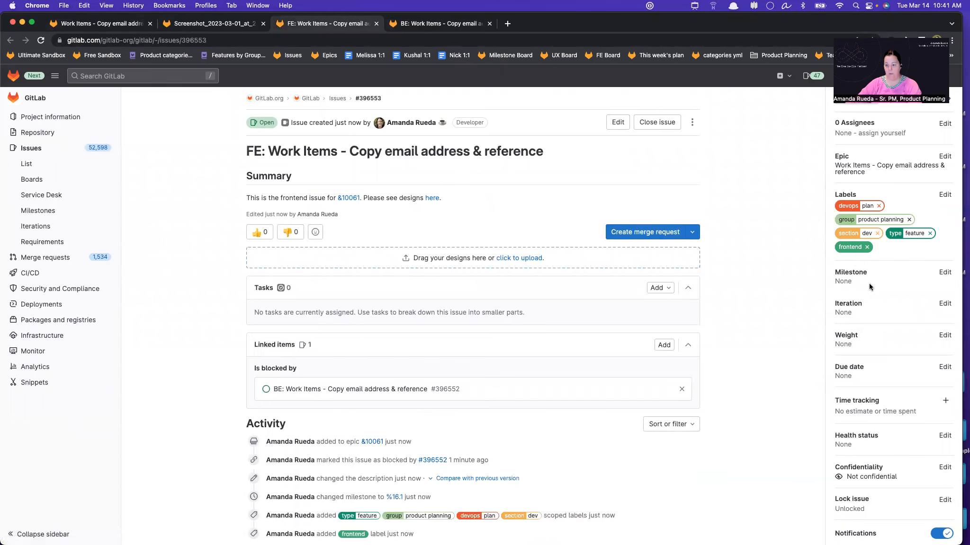
pyautogui.click(41, 41)
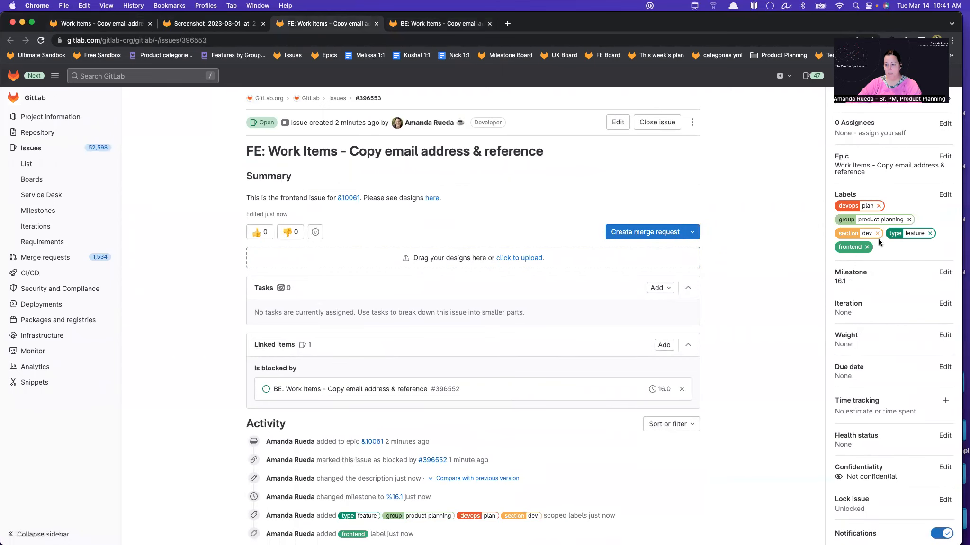
# - Assign the "documentation" and "release post" labels to the FE issue
pyautogui.click(944, 195)
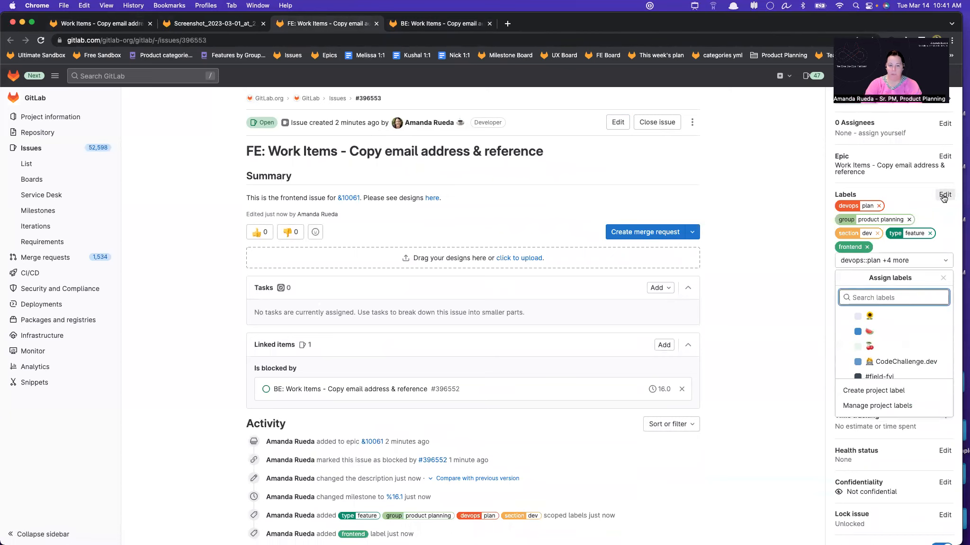
pyautogui.write('docu')
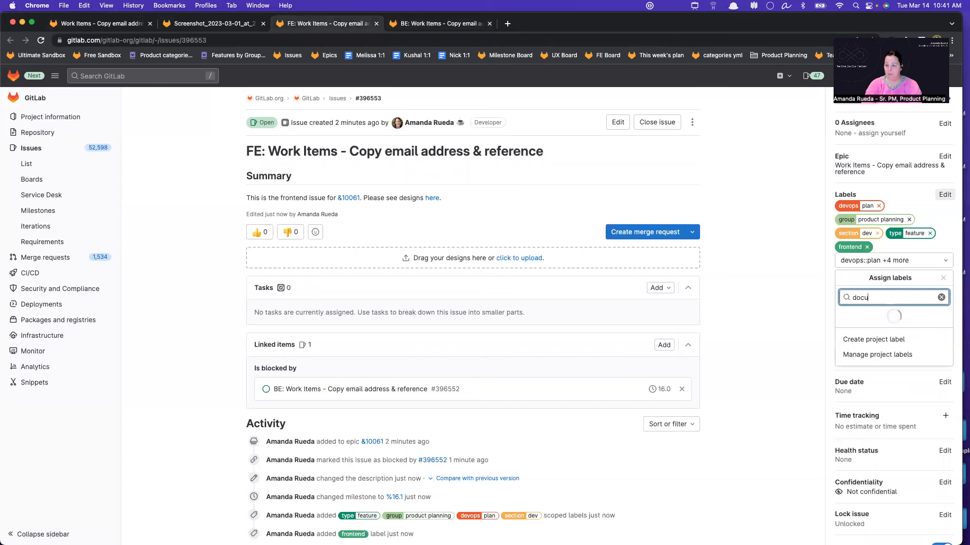
pyautogui.press('Return')
pyautogui.write('releas')
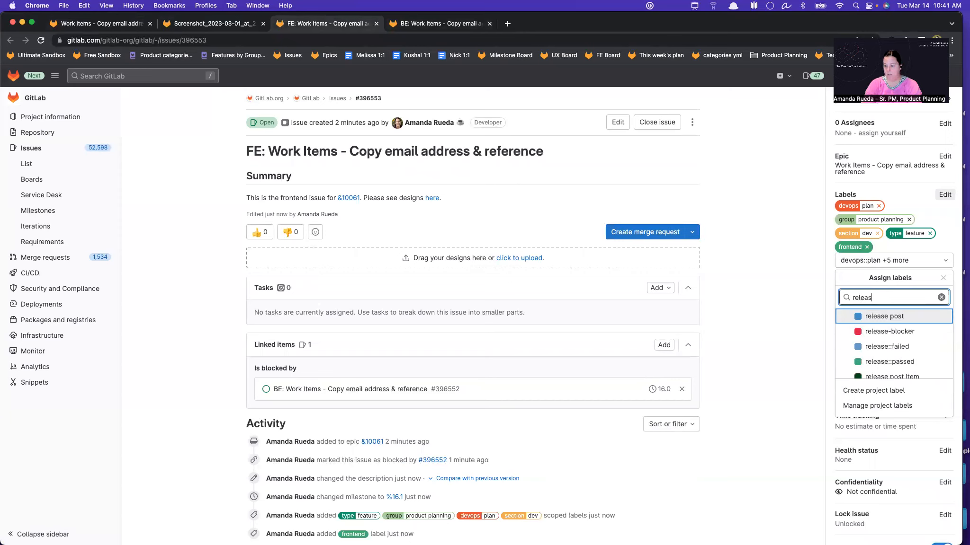
pyautogui.press('Return')
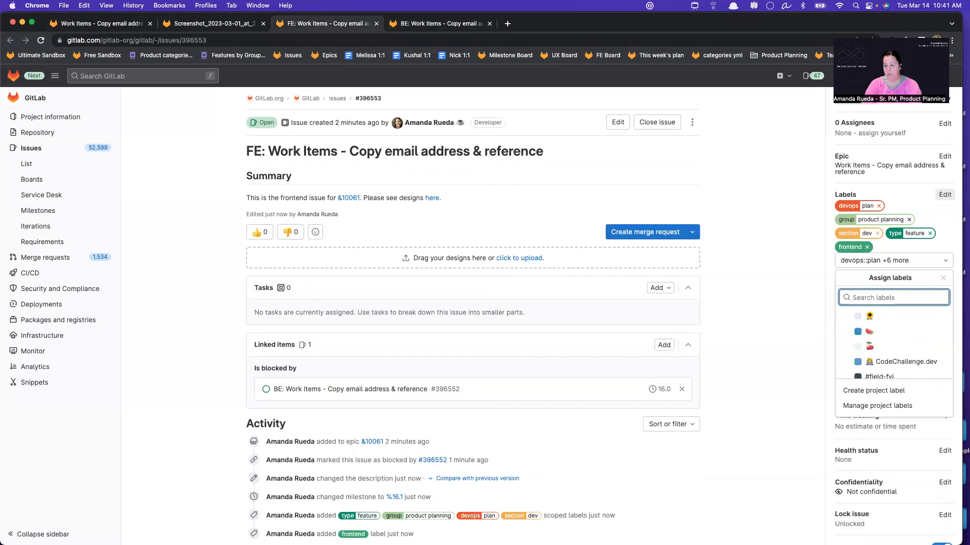
pyautogui.click(778, 243)
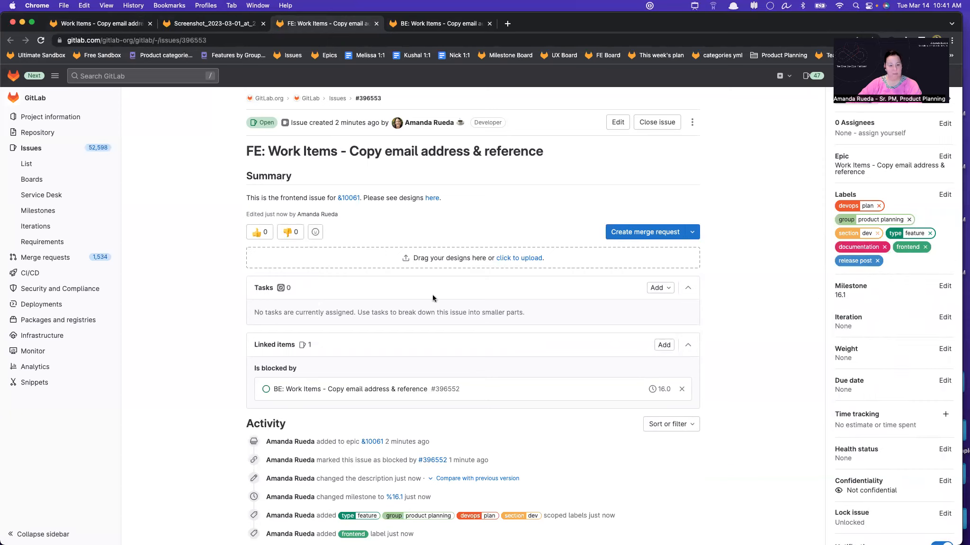
# - Open the parent epic from the FE issue and move the BE child issue above the FE one in the child list
pyautogui.click(862, 169)
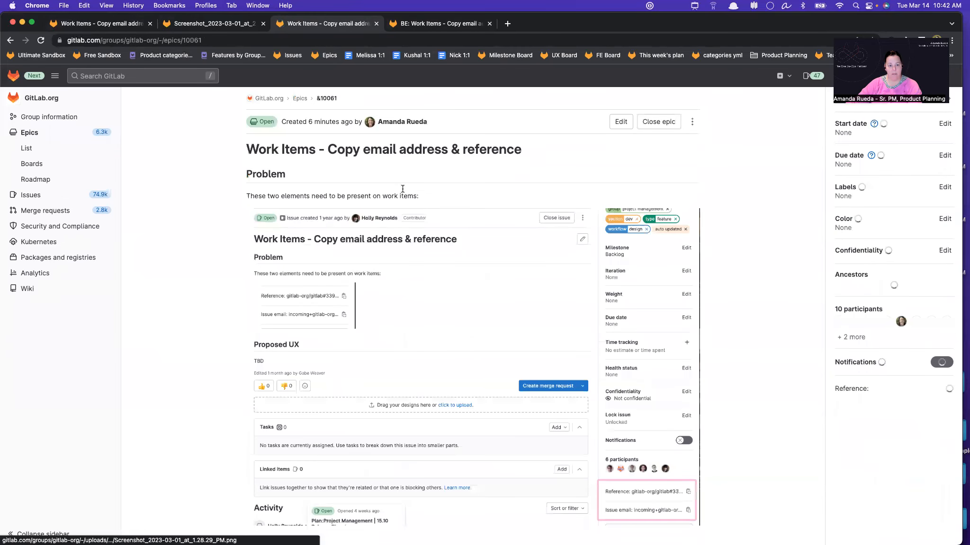
pyautogui.scroll(-15, 355, 281)
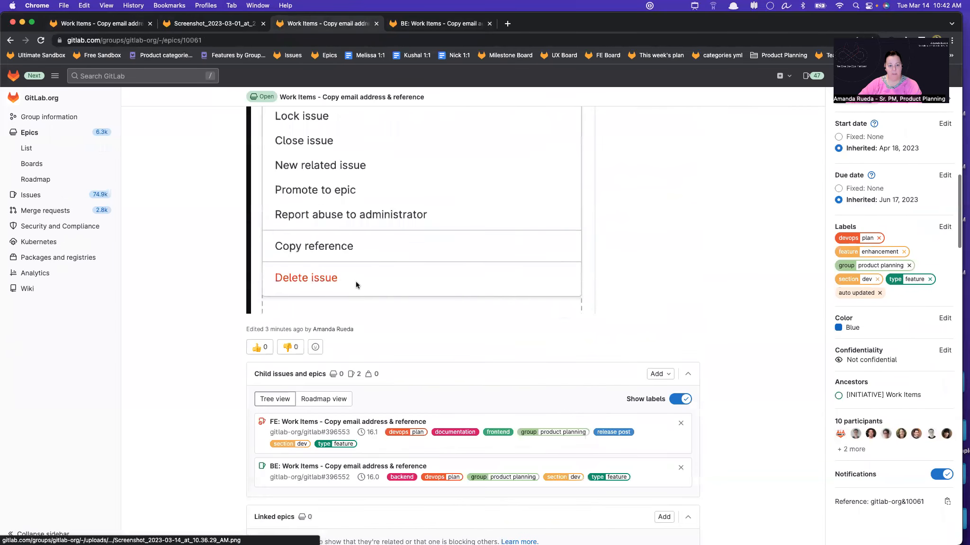
pyautogui.scroll(1, 356, 283)
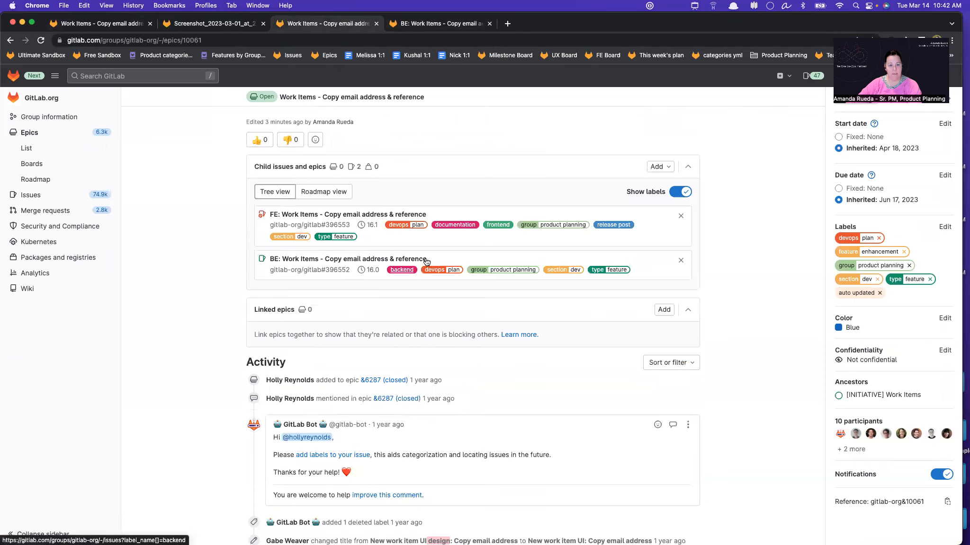
pyautogui.moveTo(437, 259); pyautogui.dragTo(433, 216)
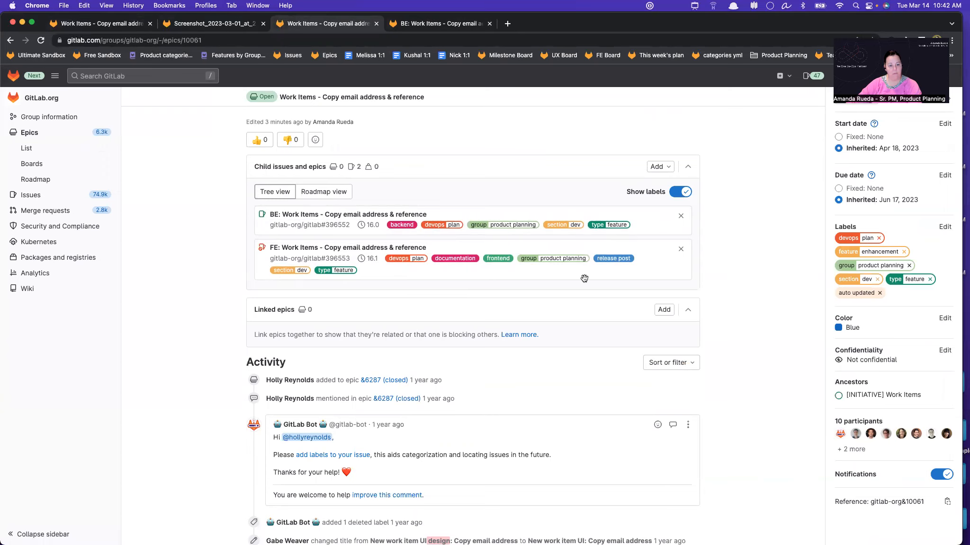
# - Review the epic's description, inherited dates and ancestor, and check the milestones and labels of its two child issues
pyautogui.scroll(3, 192, 220)
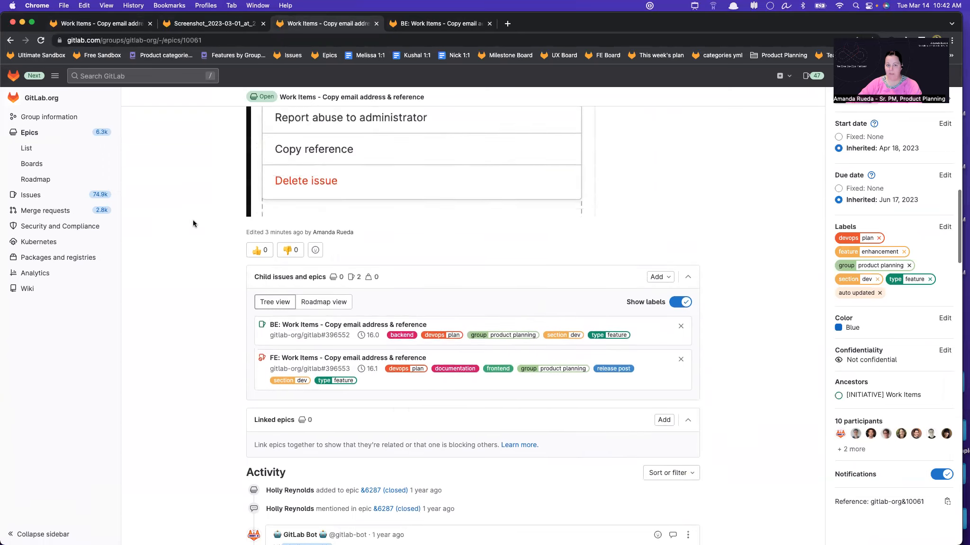
pyautogui.scroll(10, 192, 219)
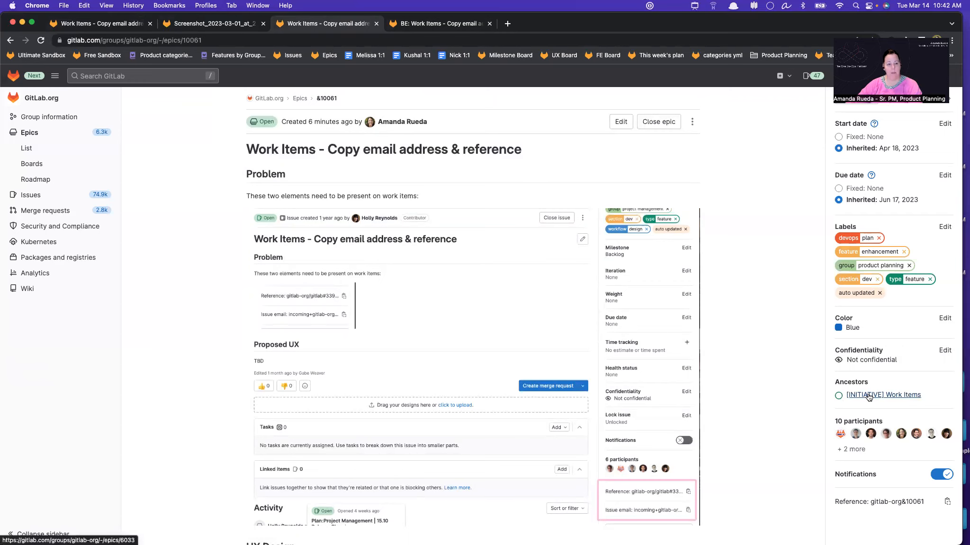
pyautogui.scroll(-10, 607, 183)
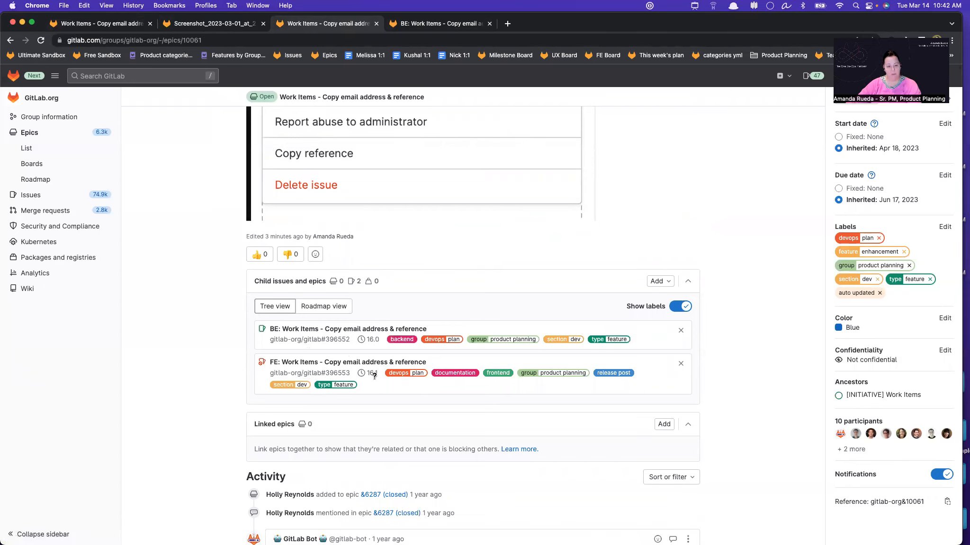
pyautogui.moveTo(374, 376)
pyautogui.scroll(-3, 669, 170)
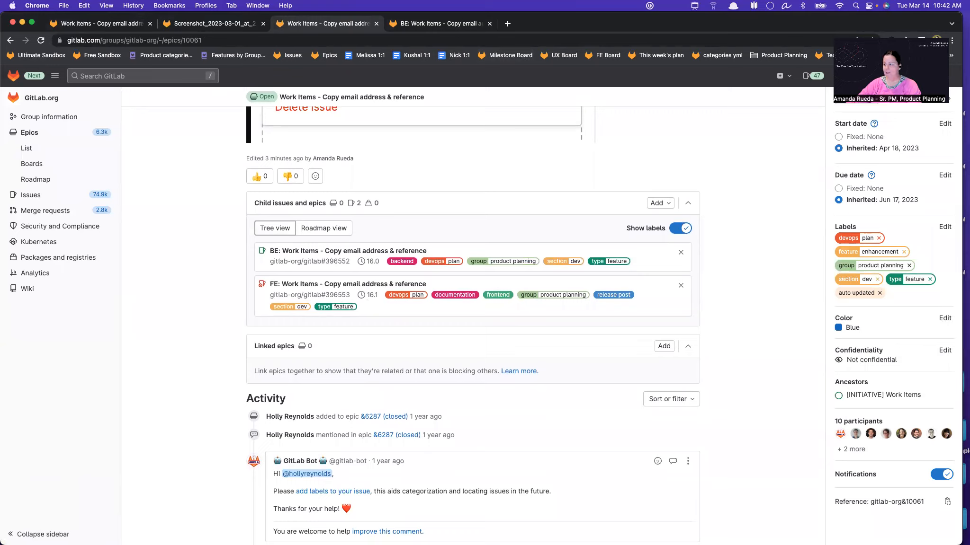